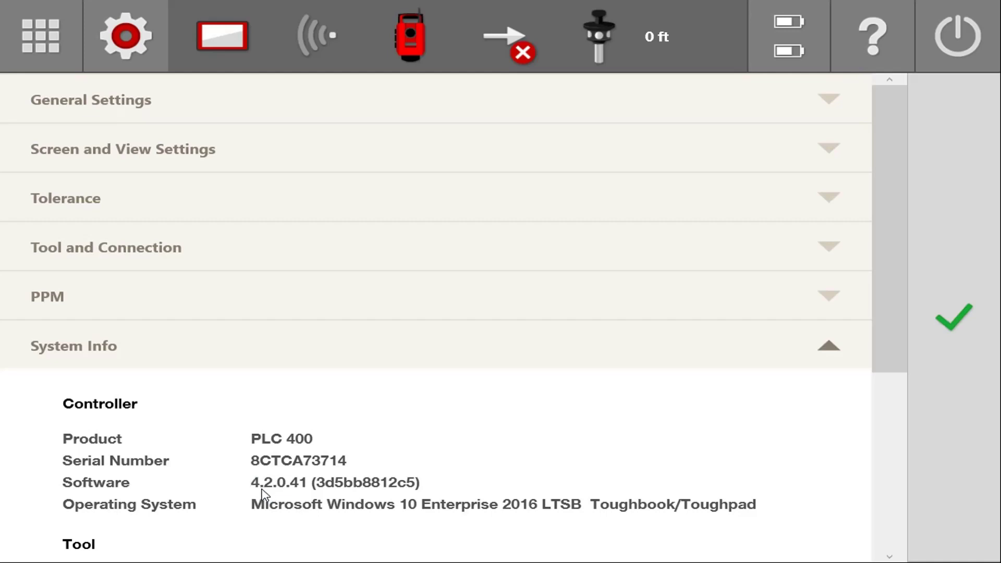
Check for a controller software update from the system information.
scroll(904, 277, down, 5)
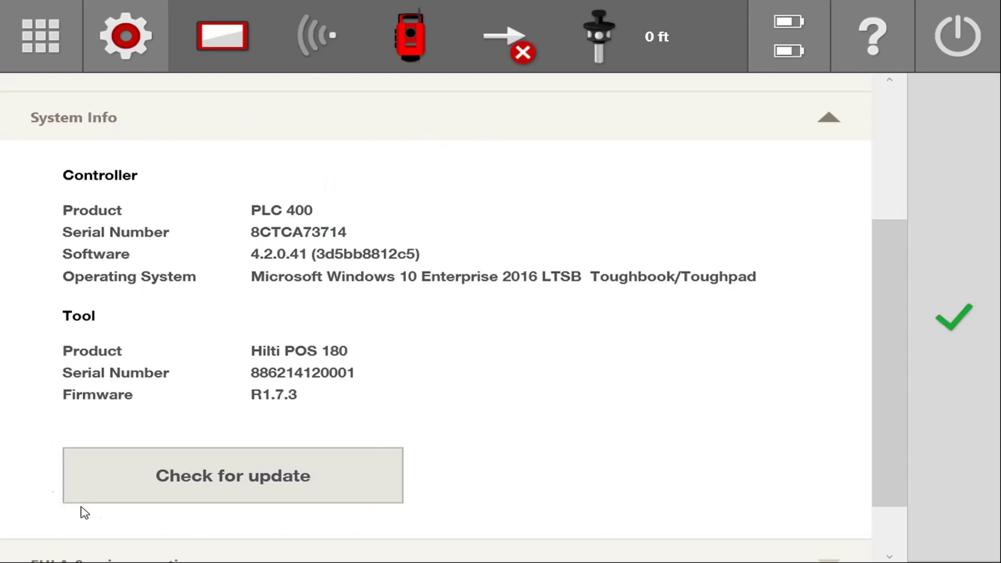
click(286, 492)
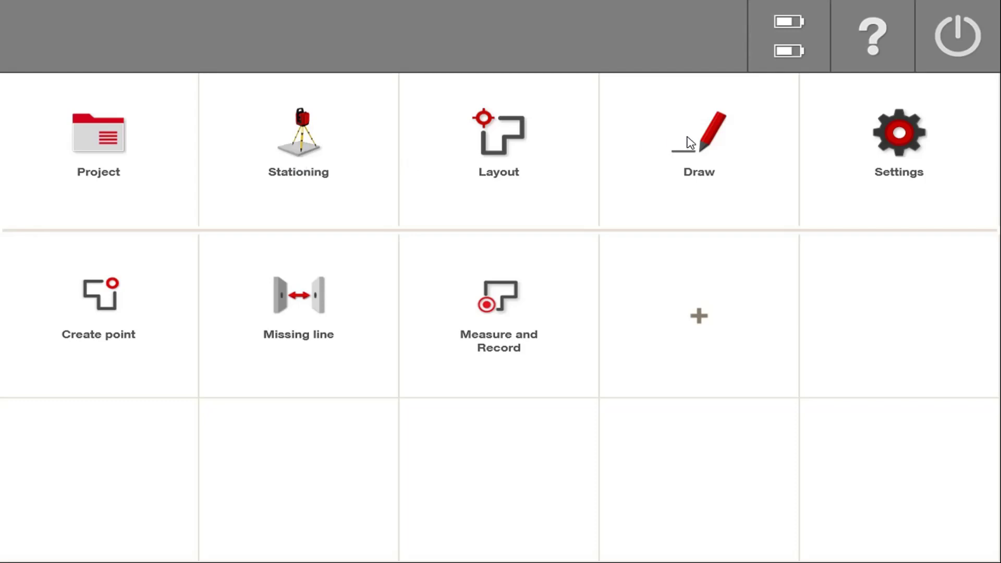
Open the Layout application and activate the two-point line drawing function.
click(500, 140)
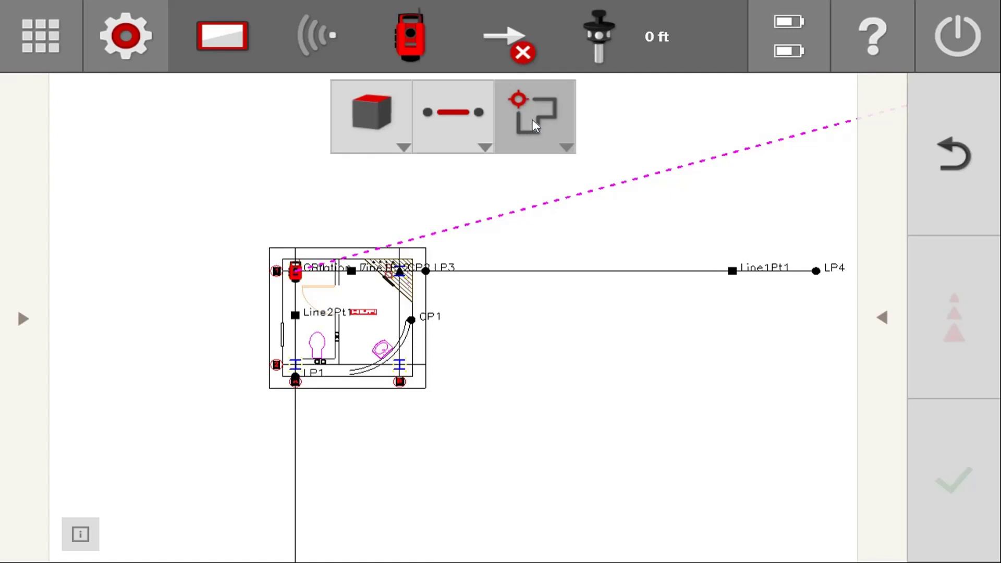
click(442, 115)
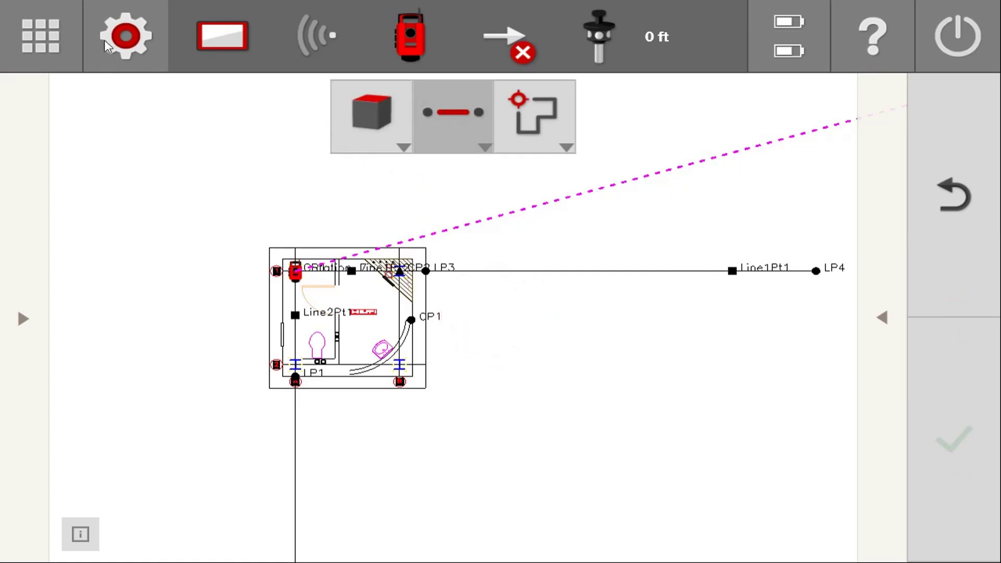
Turn off Show Tool Orientation in the CAD View settings and accept the settings.
click(140, 42)
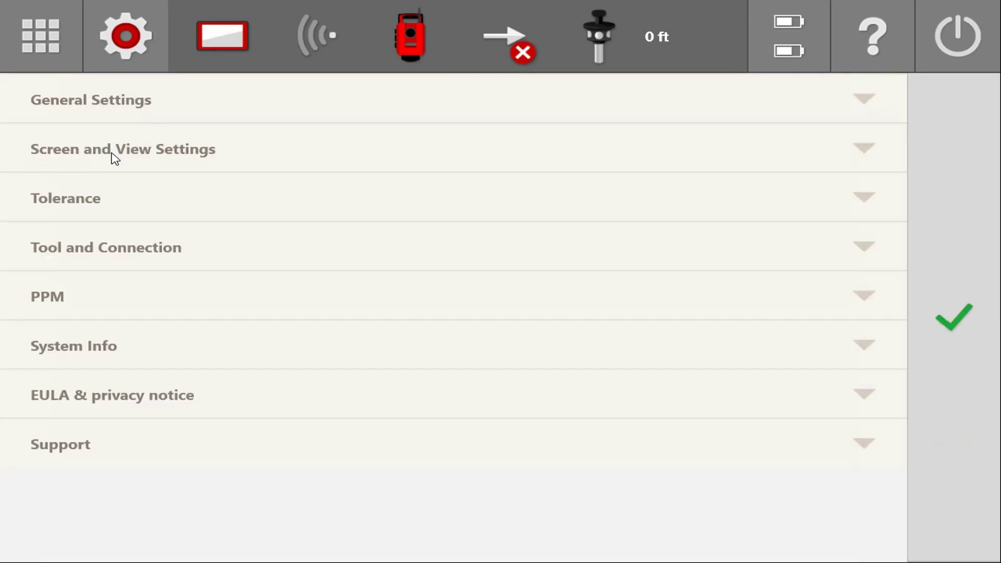
click(211, 151)
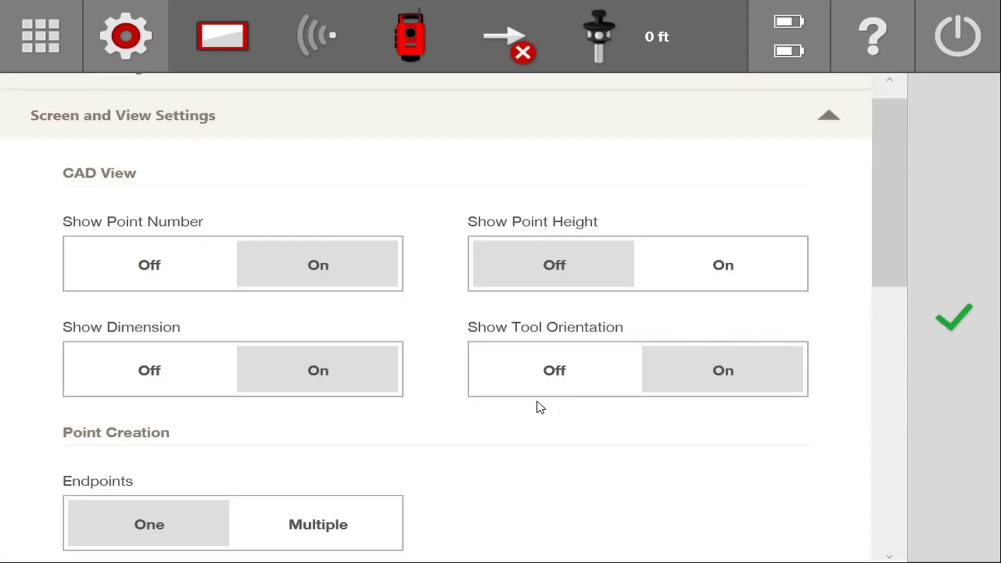
click(561, 377)
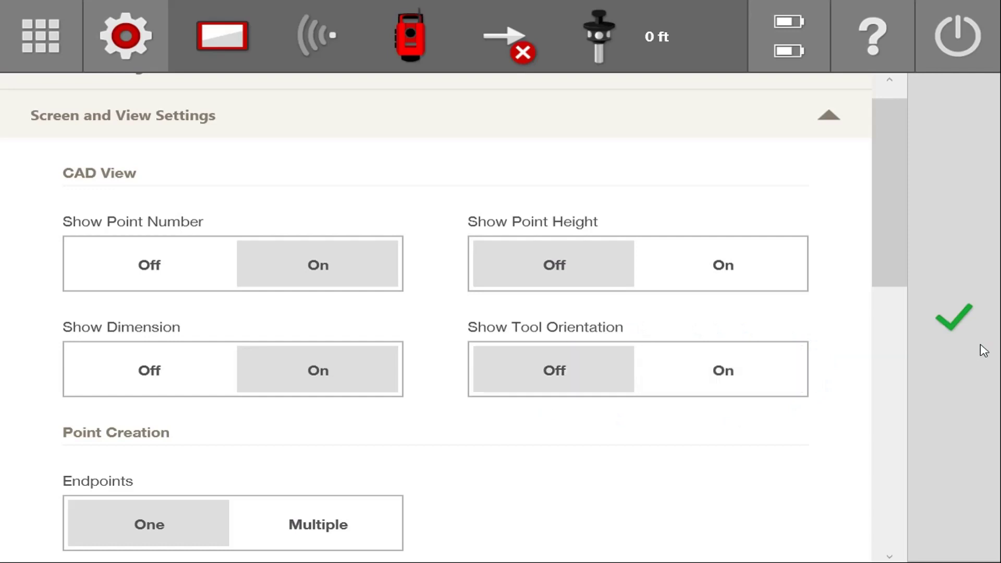
click(956, 324)
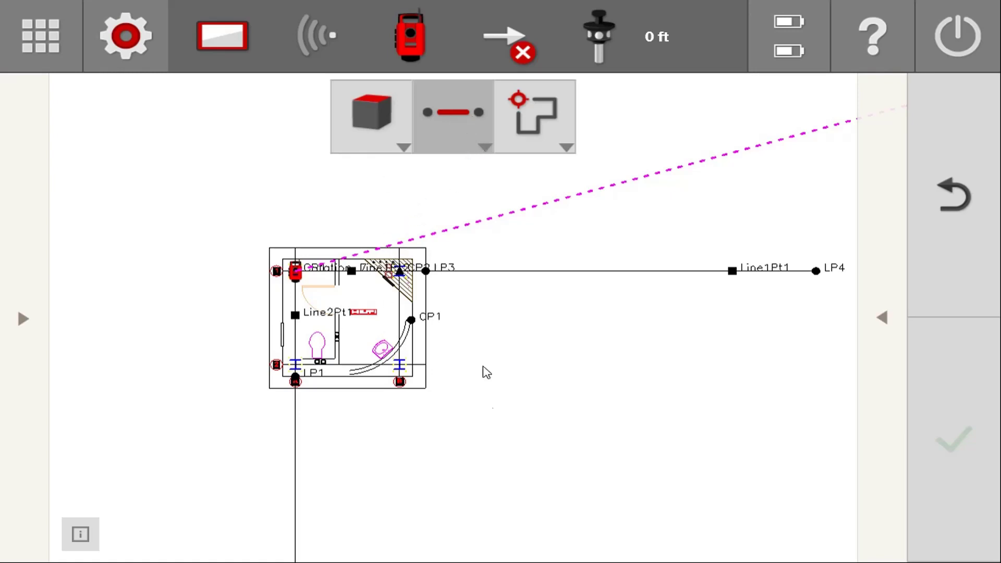
Bring up the station report export as an .xls file, and cancel saving it.
click(882, 317)
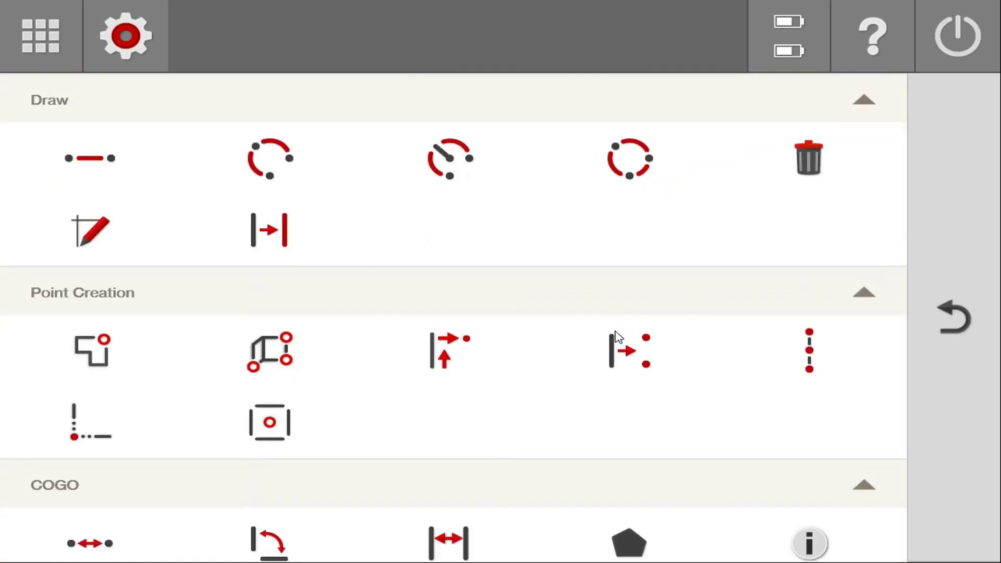
scroll(617, 340, down, 2)
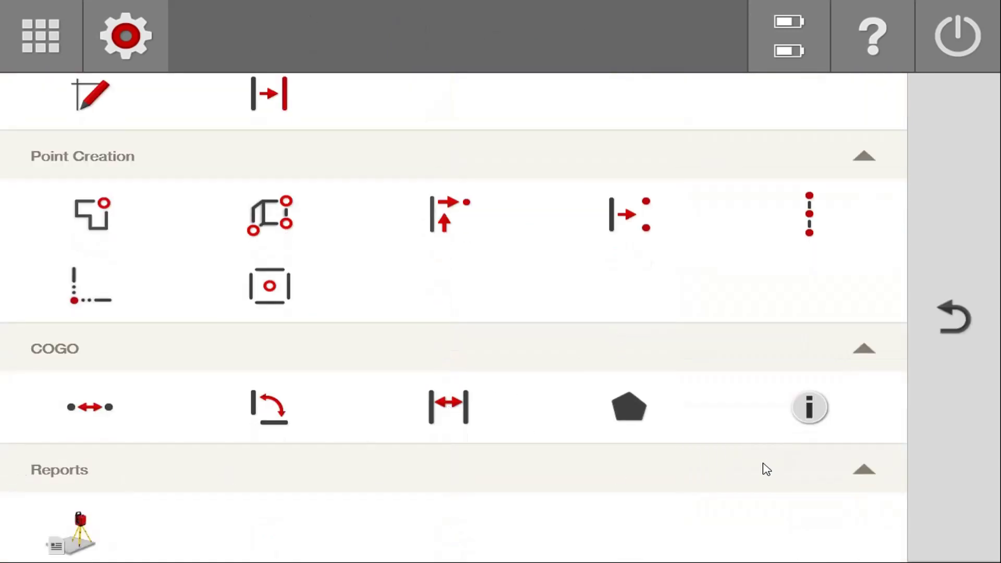
click(81, 544)
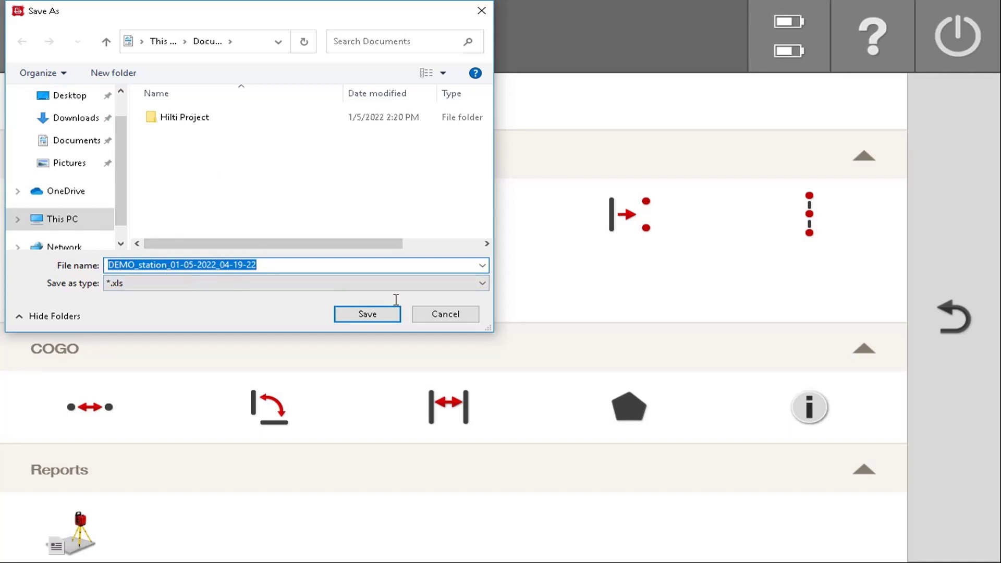
click(444, 319)
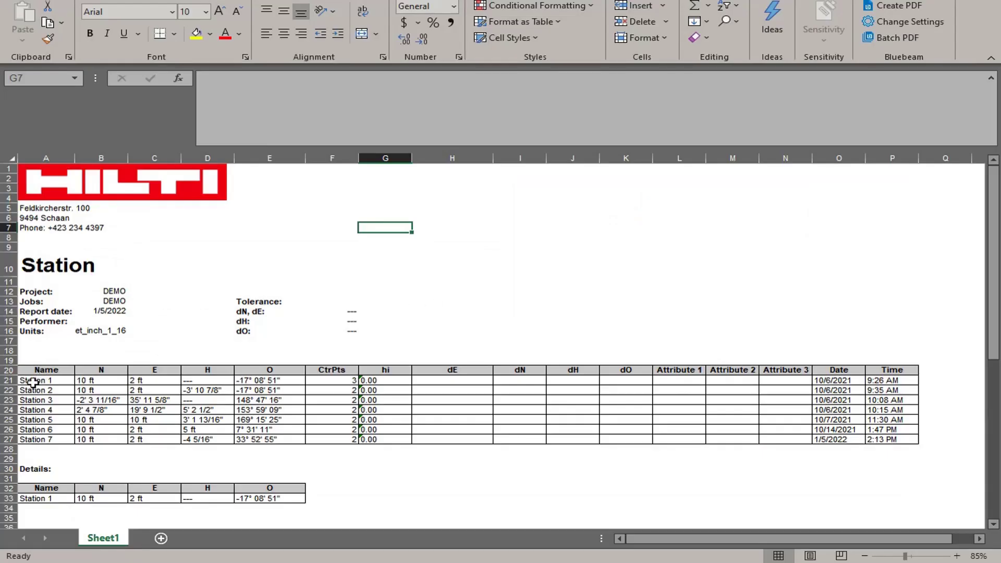
Switch to Excel and examine the station report's overview table, including its coordinates, dates, times and deviation columns.
drag(37, 382, 888, 439)
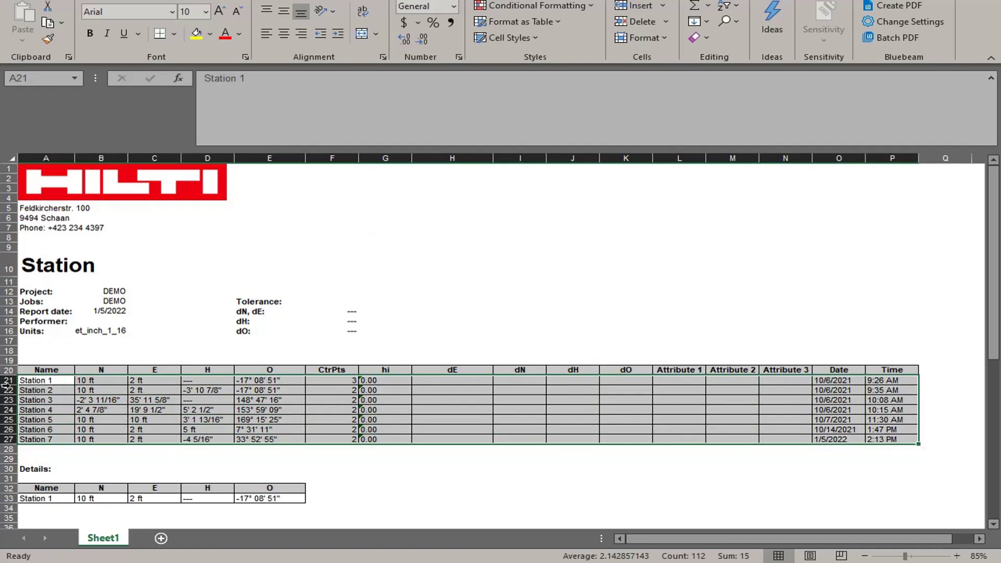
click(102, 382)
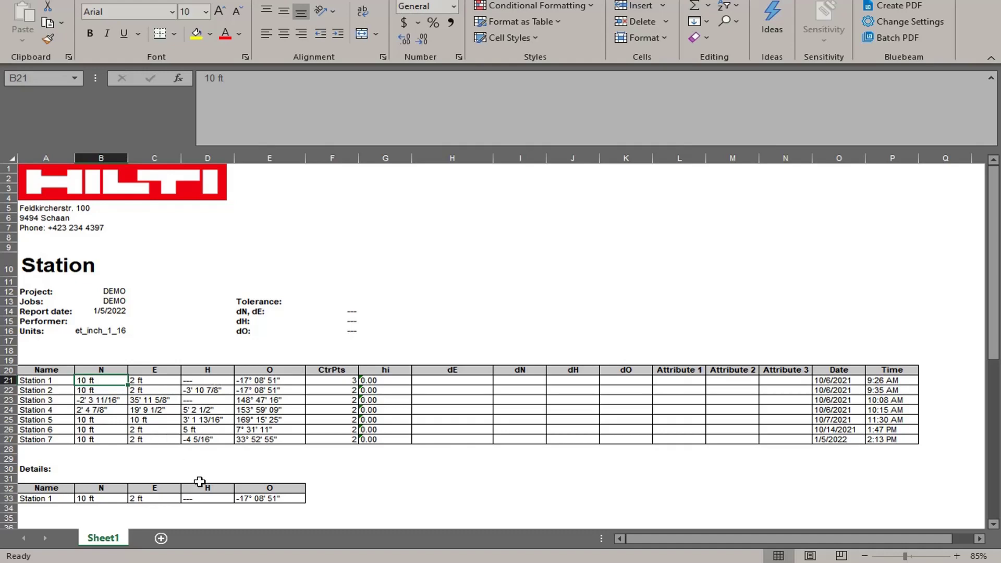
drag(846, 380, 846, 442)
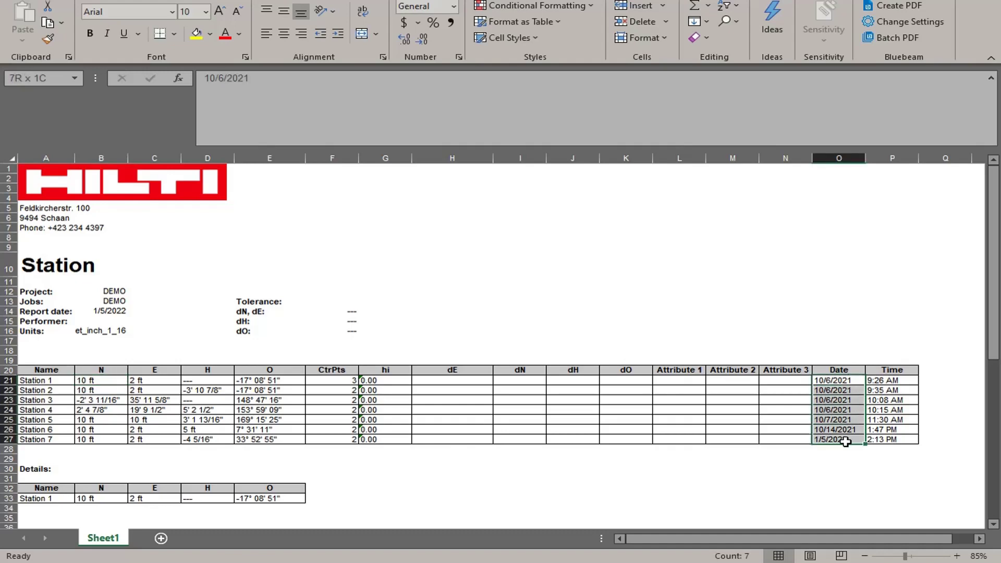
drag(886, 380, 892, 443)
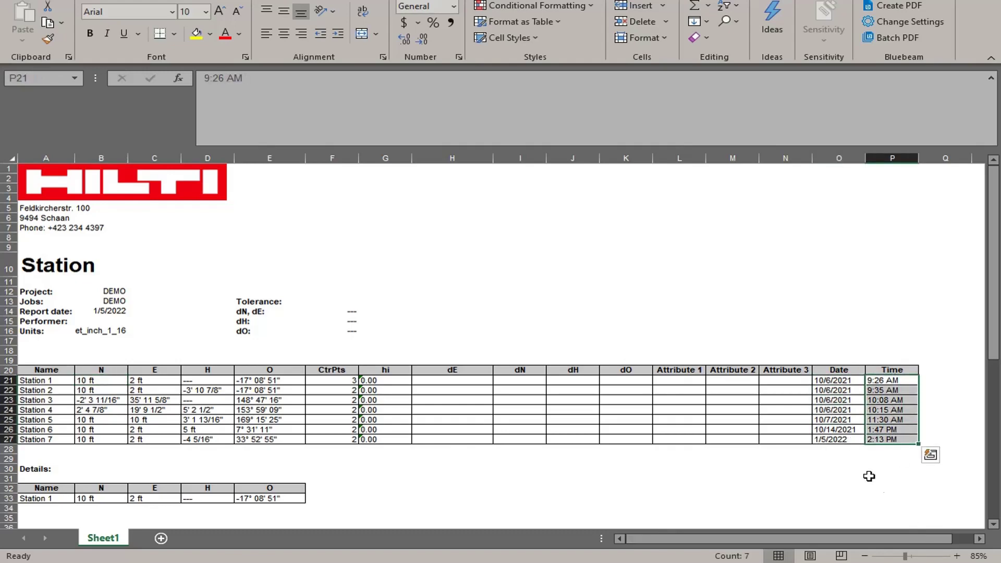
drag(425, 380, 632, 441)
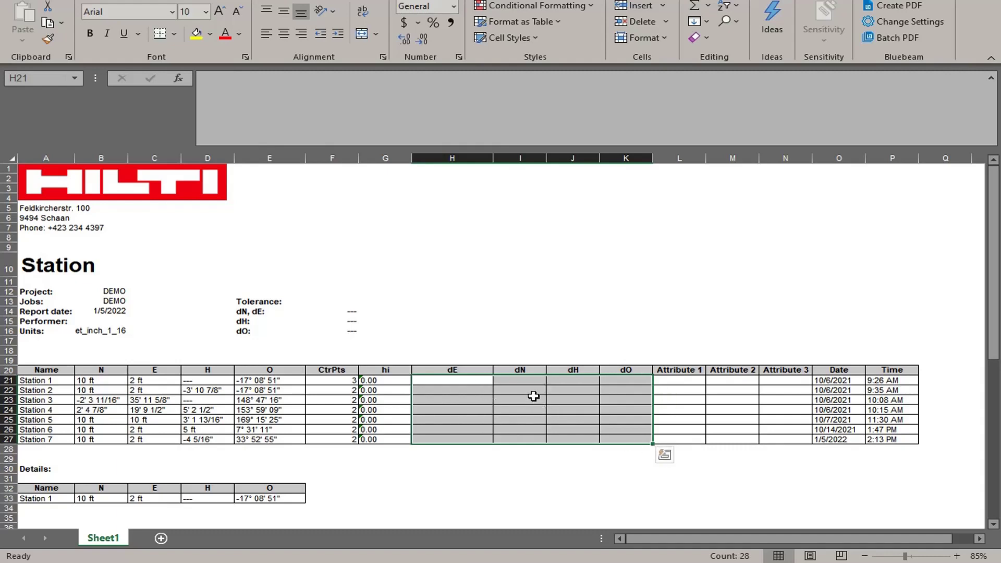
click(453, 380)
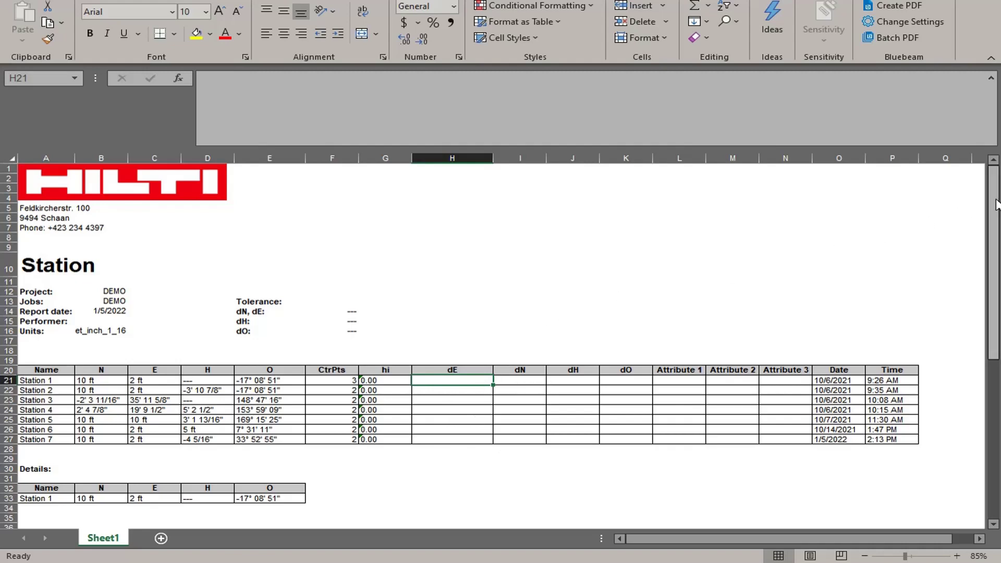
Examine the report's per-station details, including the control points and prism type used for Station 7.
drag(995, 207, 995, 364)
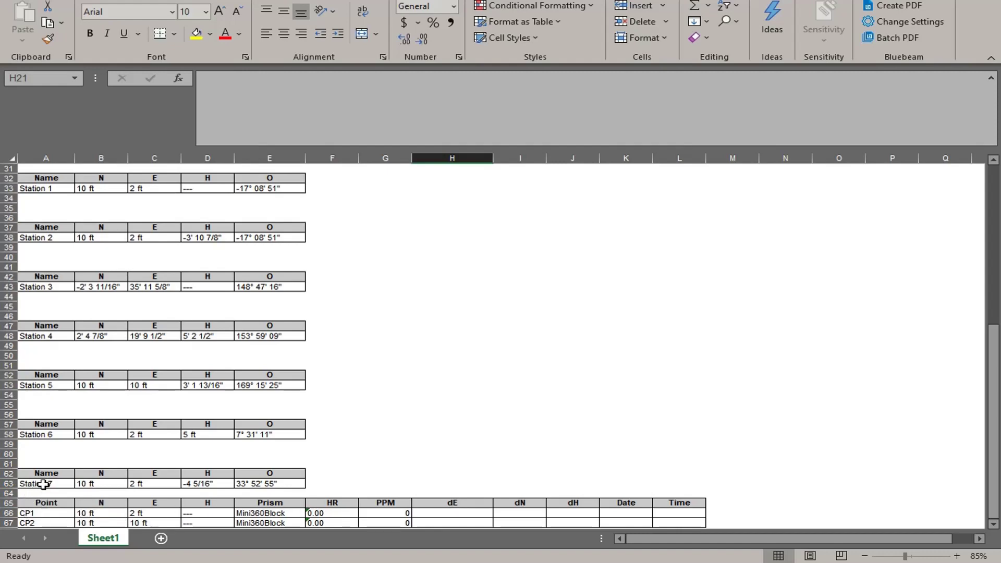
drag(46, 513, 46, 523)
drag(276, 514, 275, 523)
click(414, 473)
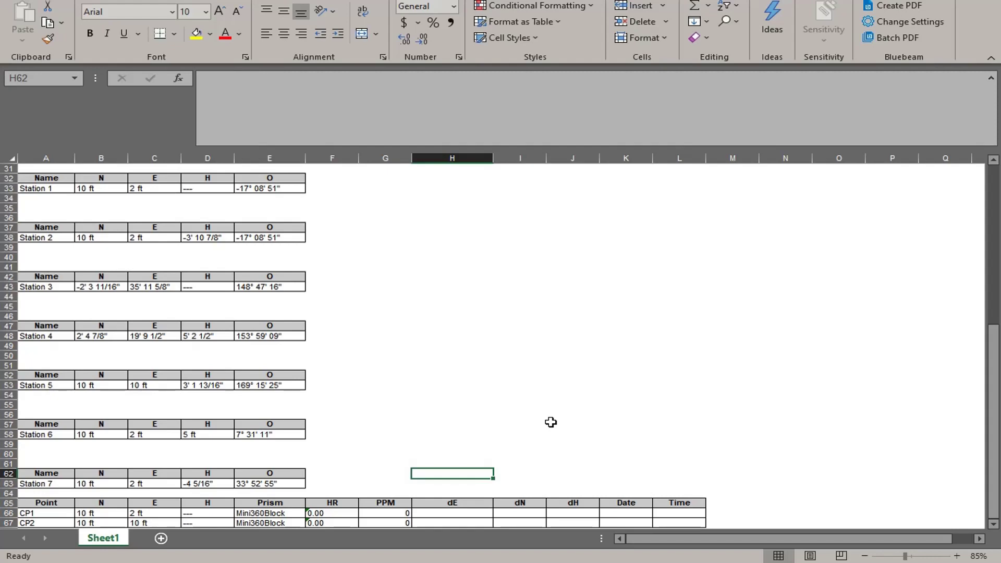
drag(985, 402, 994, 260)
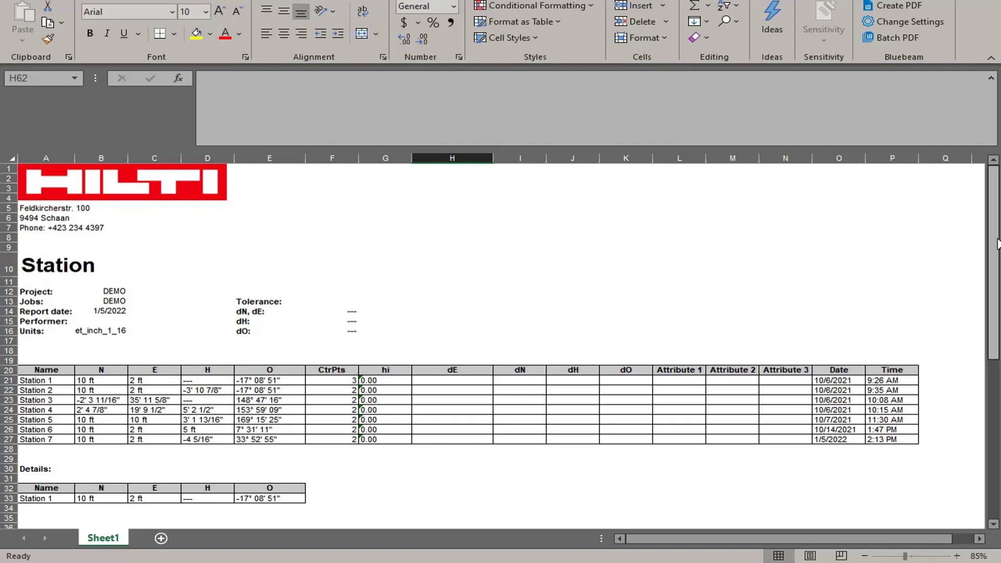
drag(993, 254, 993, 415)
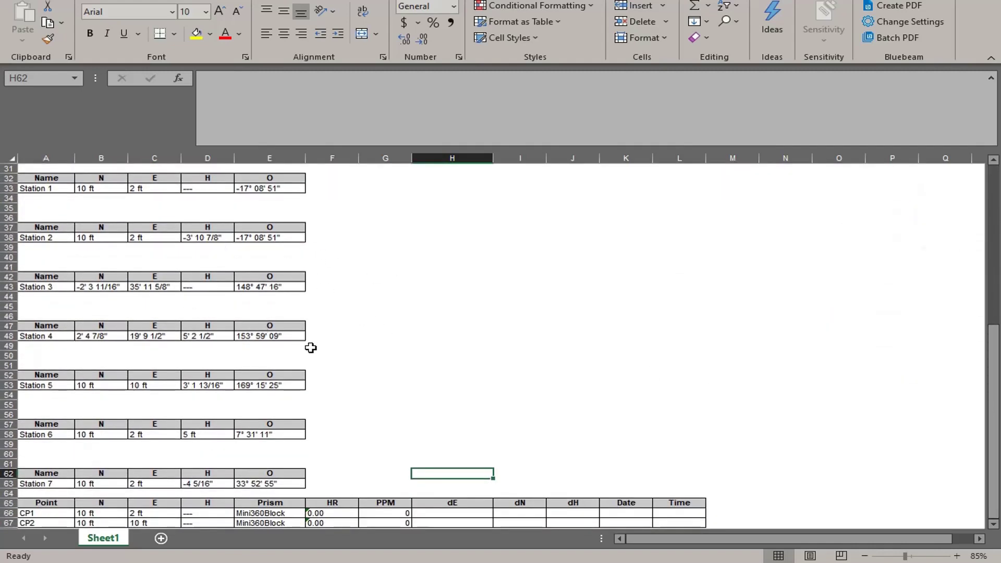
scroll(668, 264, up, 10)
click(668, 263)
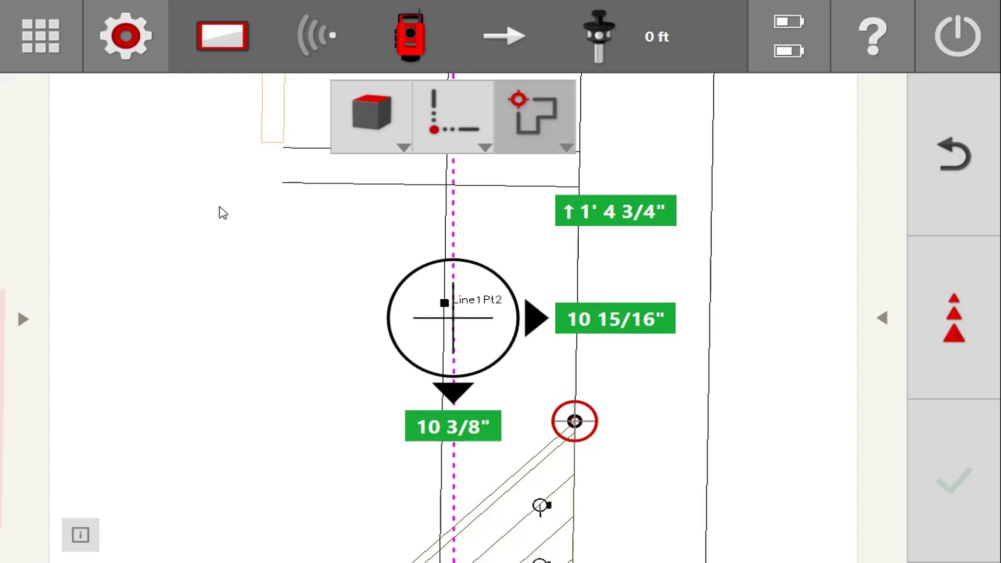
Back in the Hilti layout software, set the layout Map Orientation to North and accept the settings.
click(536, 135)
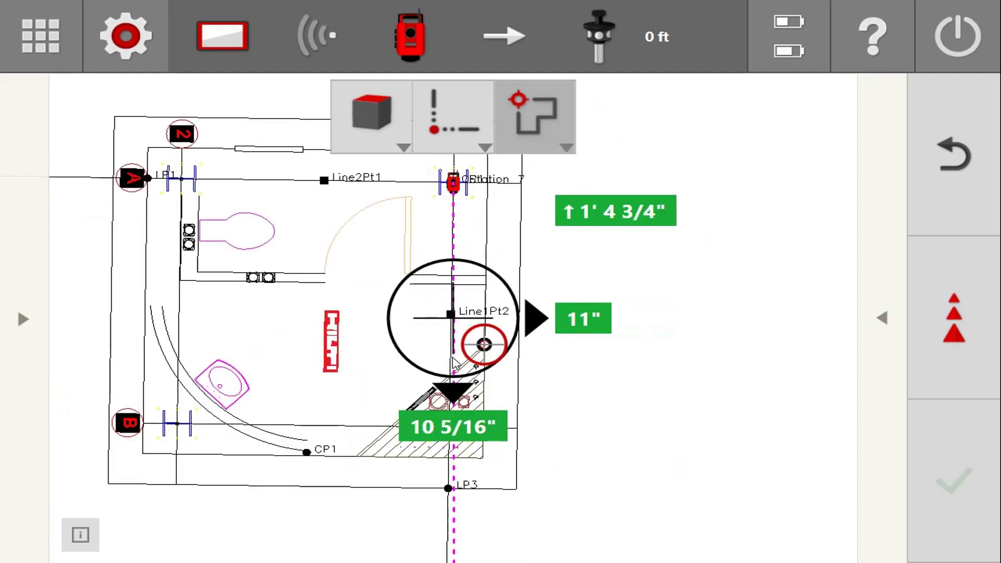
click(141, 38)
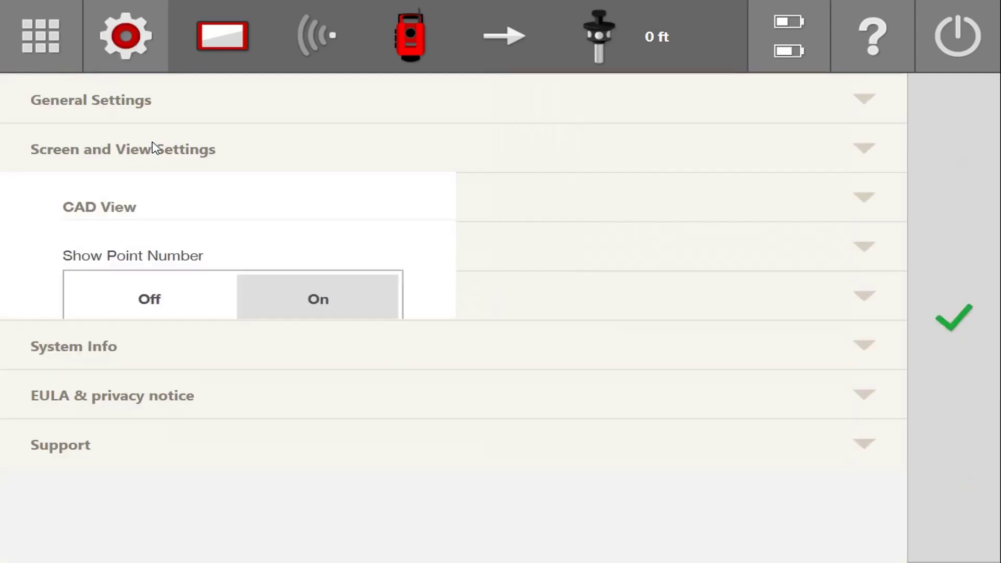
click(154, 148)
scroll(423, 280, down, 1)
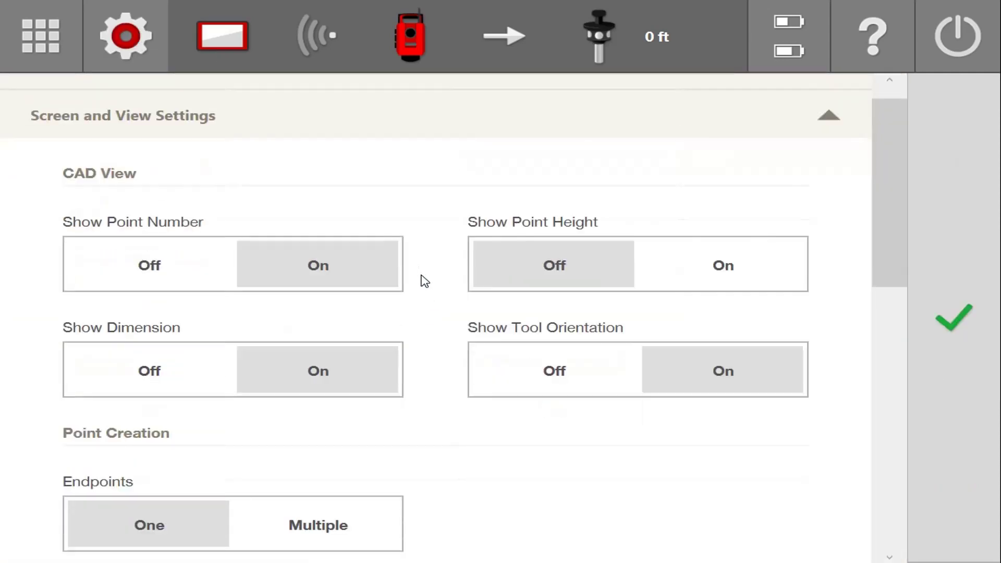
scroll(425, 289, down, 8)
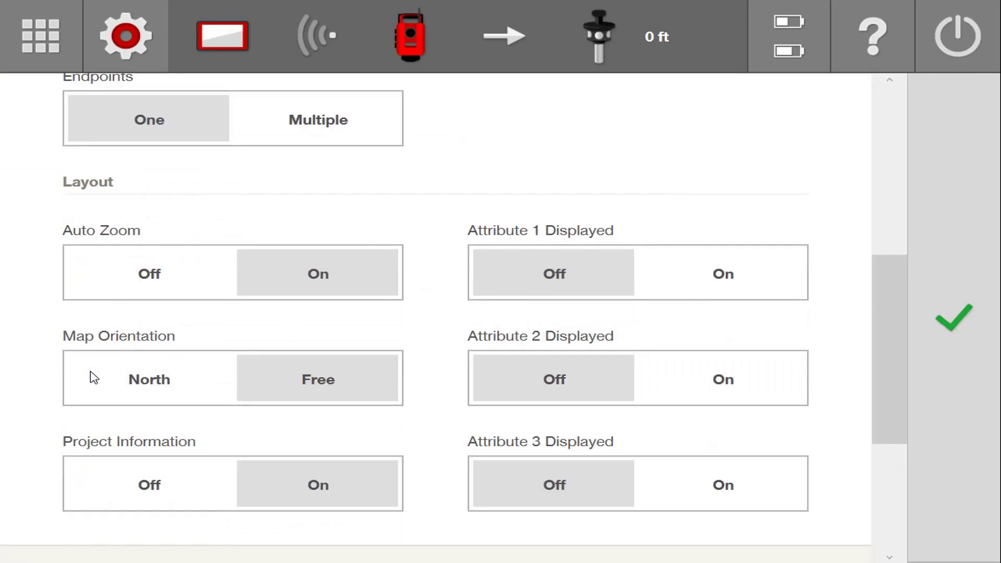
click(151, 379)
click(952, 318)
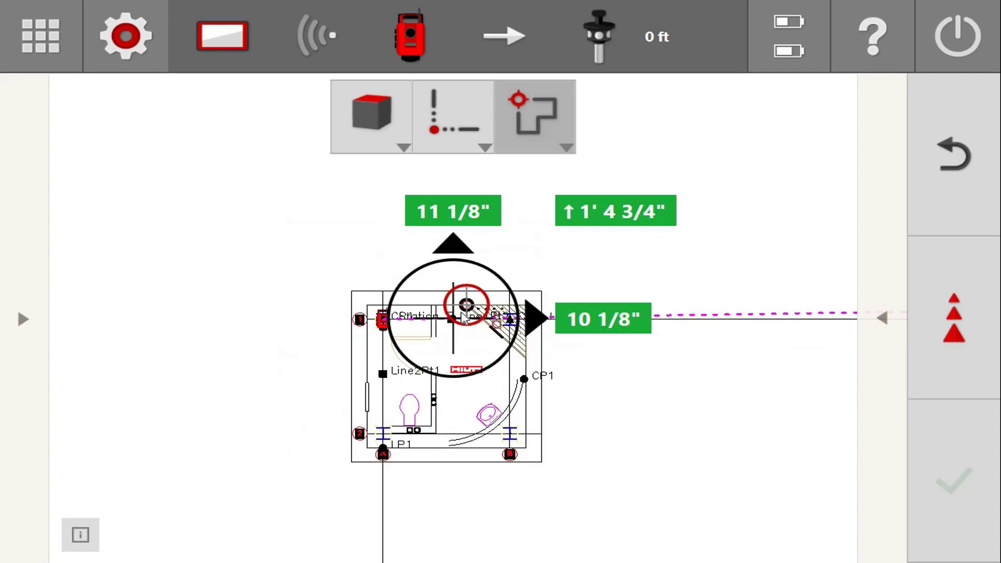
Create an extended intersection point from the room's inner upper wall line and the building's outer right wall line.
scroll(451, 323, up, 5)
drag(452, 323, 365, 420)
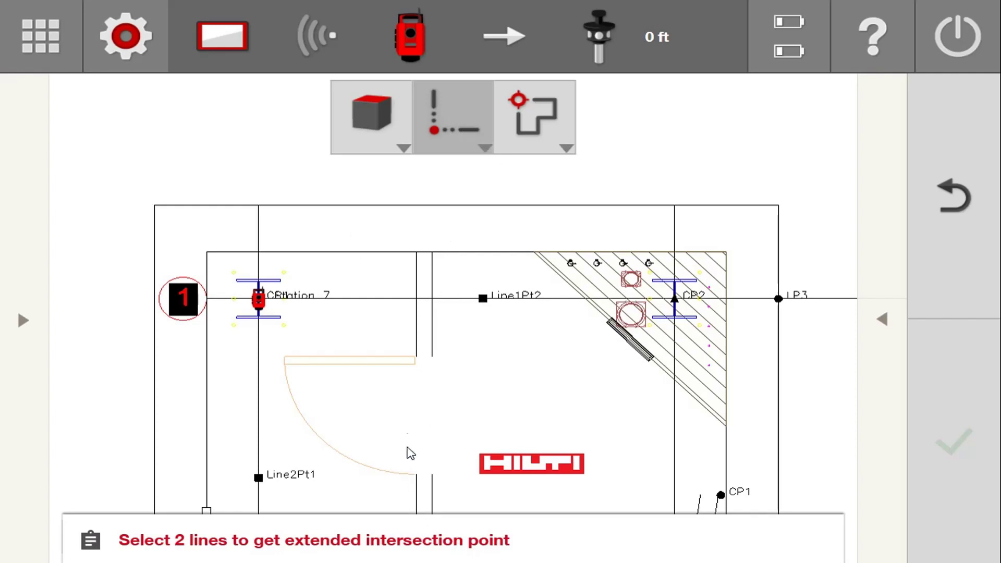
click(409, 438)
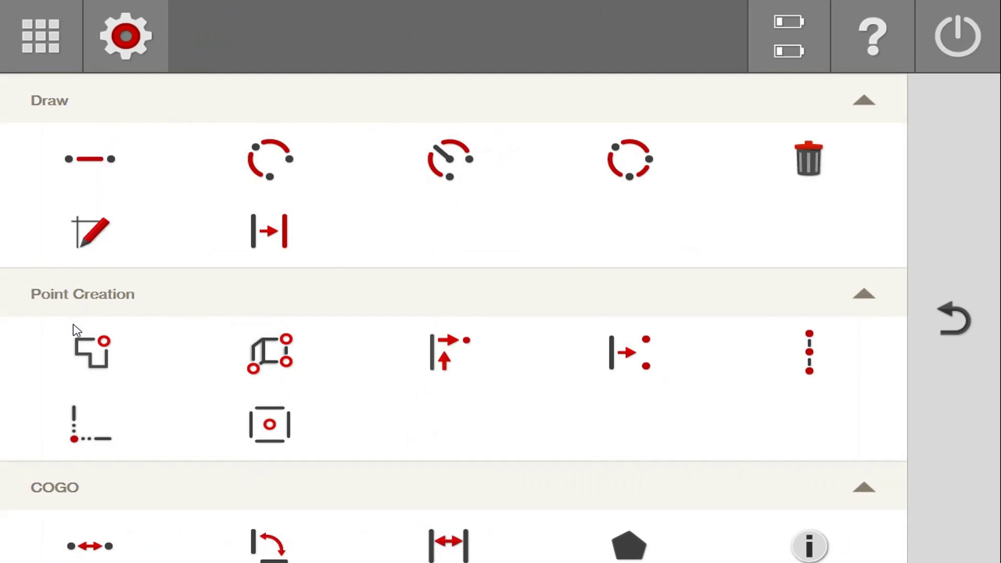
click(86, 439)
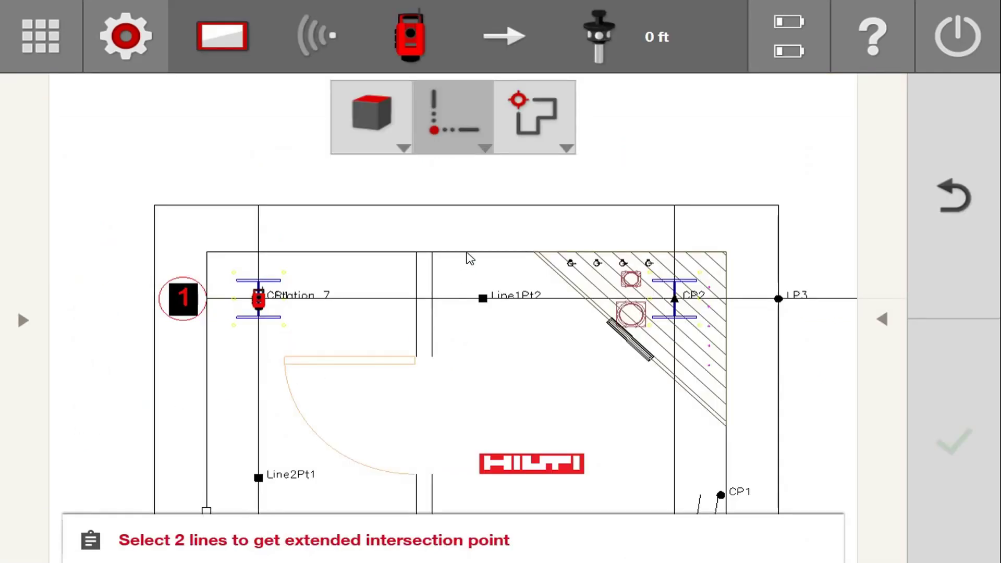
click(468, 254)
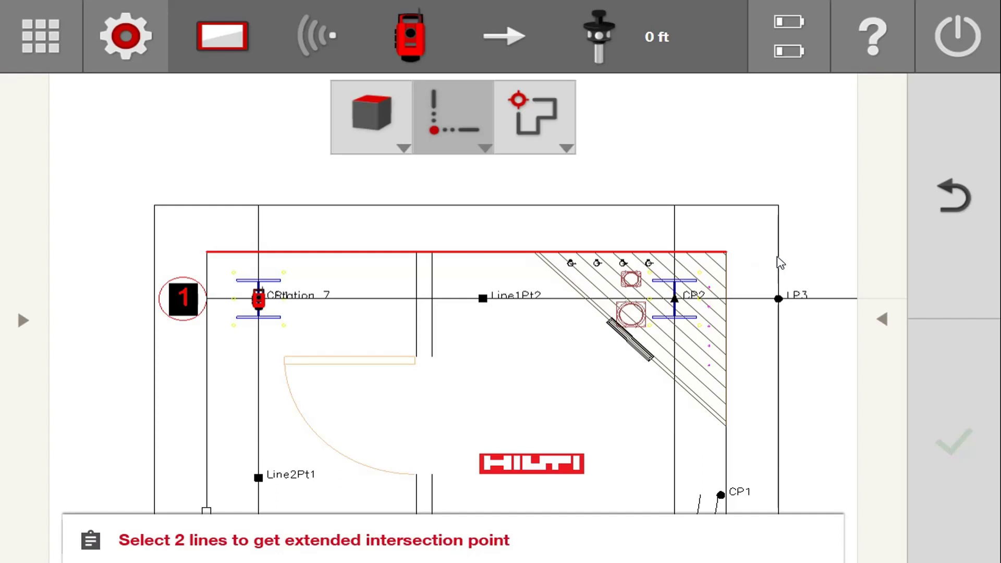
click(780, 263)
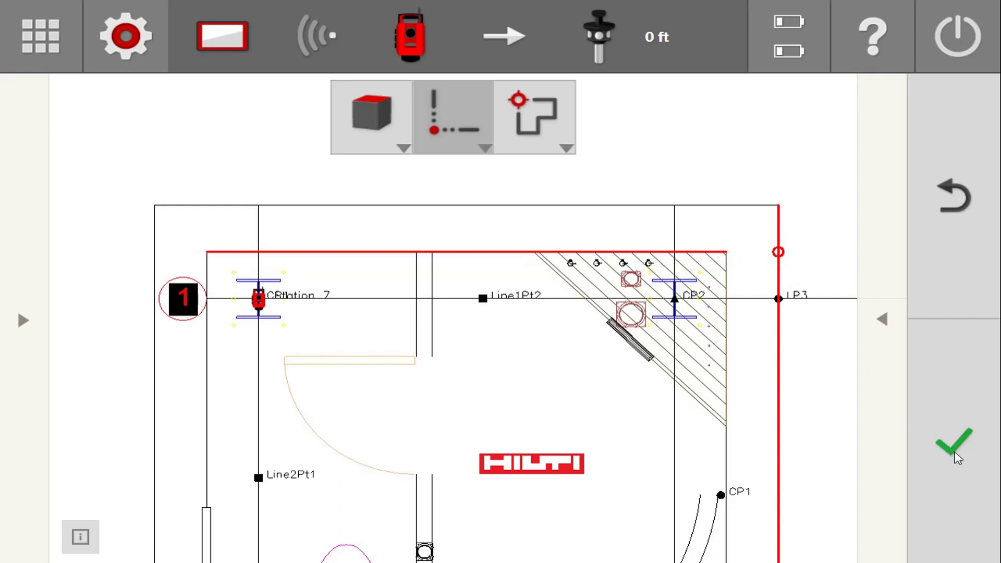
click(955, 452)
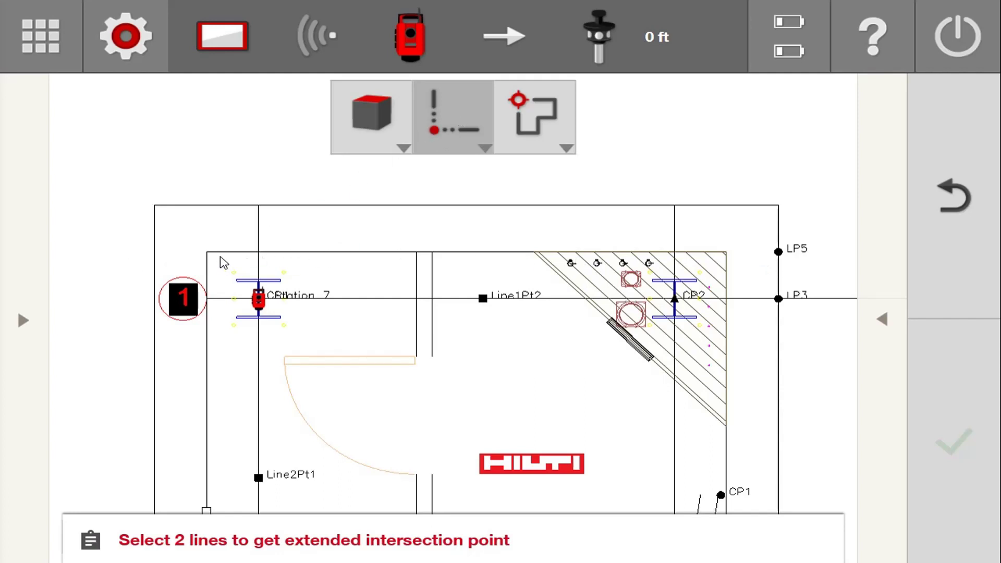
Try to create an extended intersection point from the room's inner upper wall line and inner left wall line.
click(233, 253)
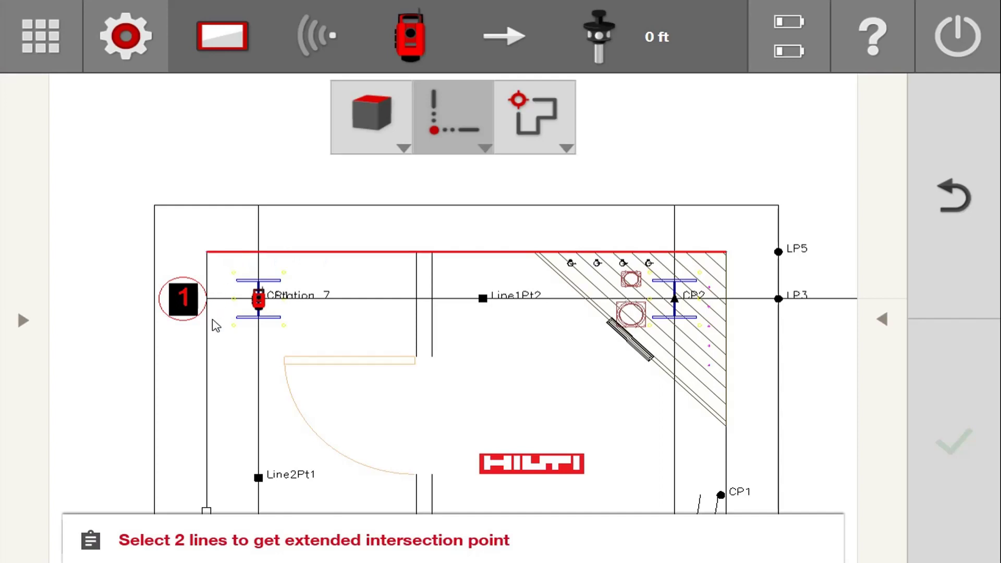
click(207, 328)
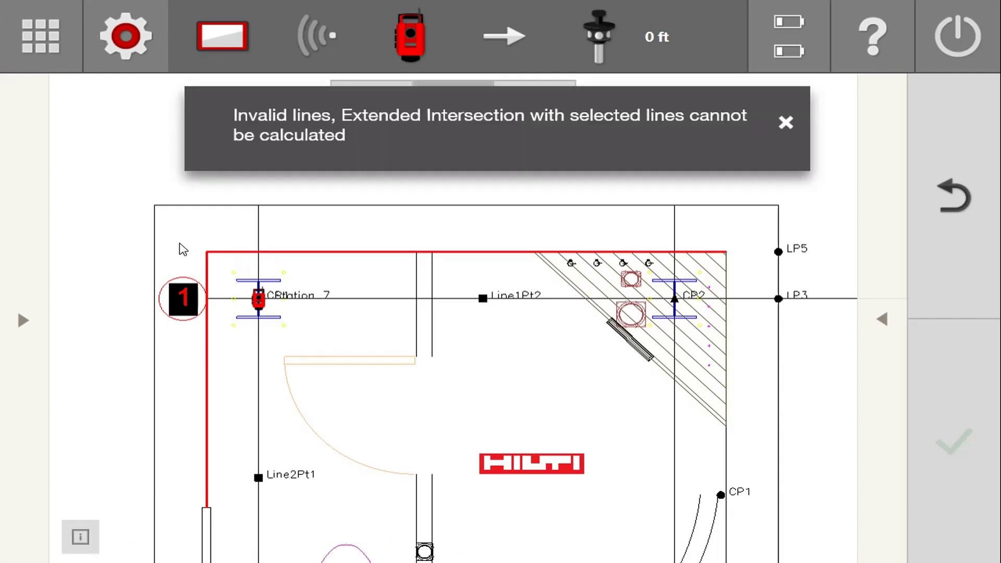
click(786, 124)
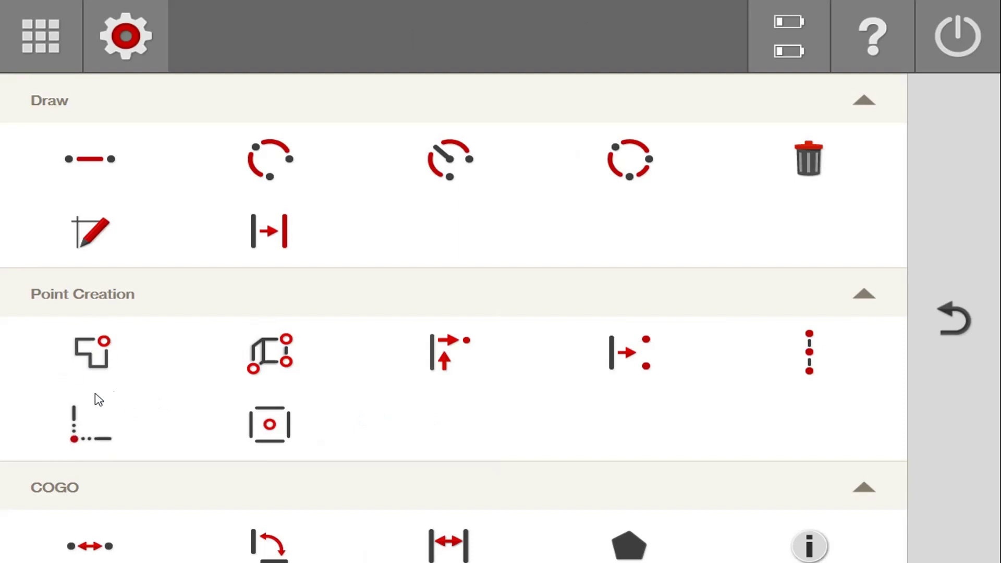
In the measured-walls job, convert the measured points WALL, WALL1, WALL2 and WALL3 into layout points.
click(83, 446)
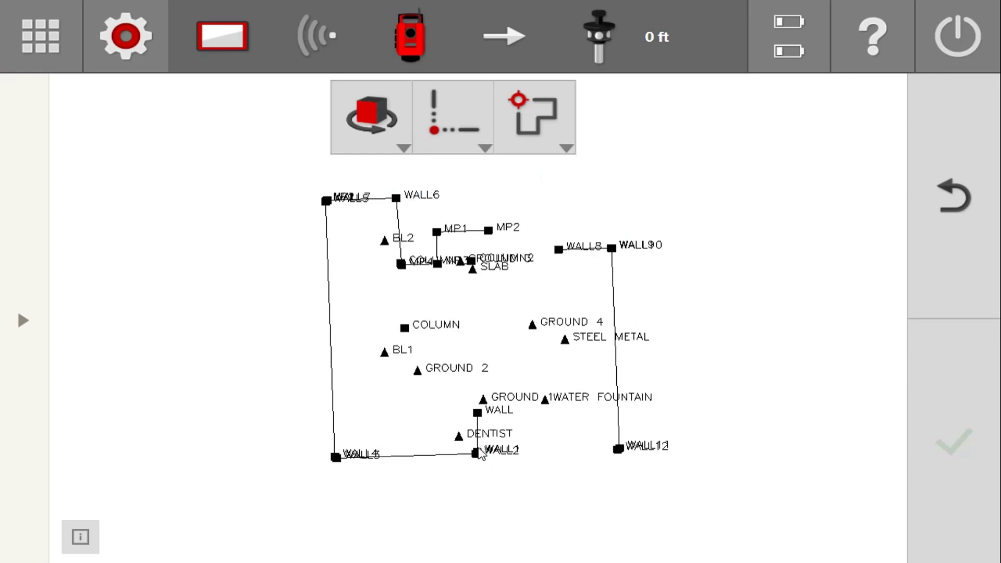
click(480, 453)
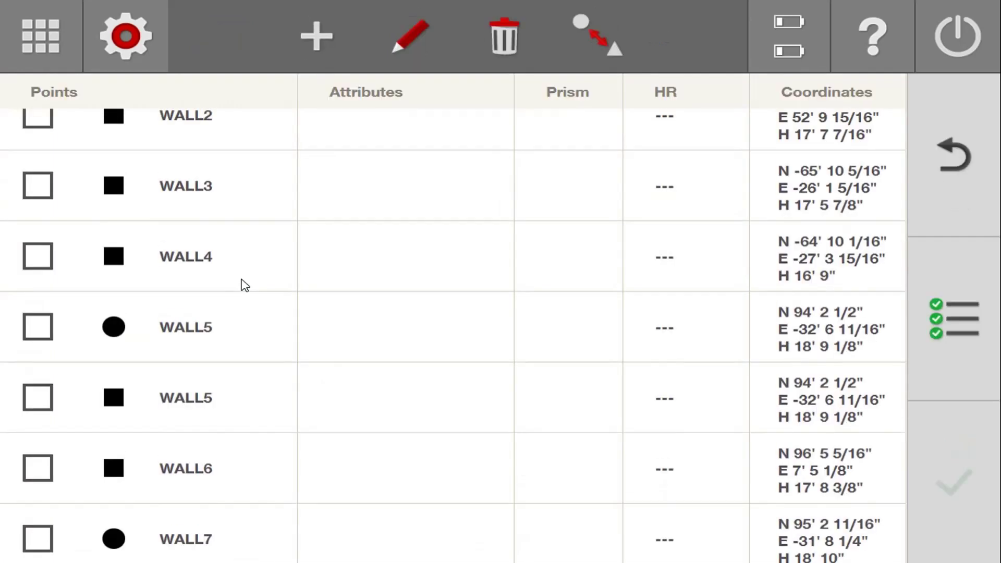
scroll(243, 285, up, 5)
key(shift+Down)
key(shift+Down)
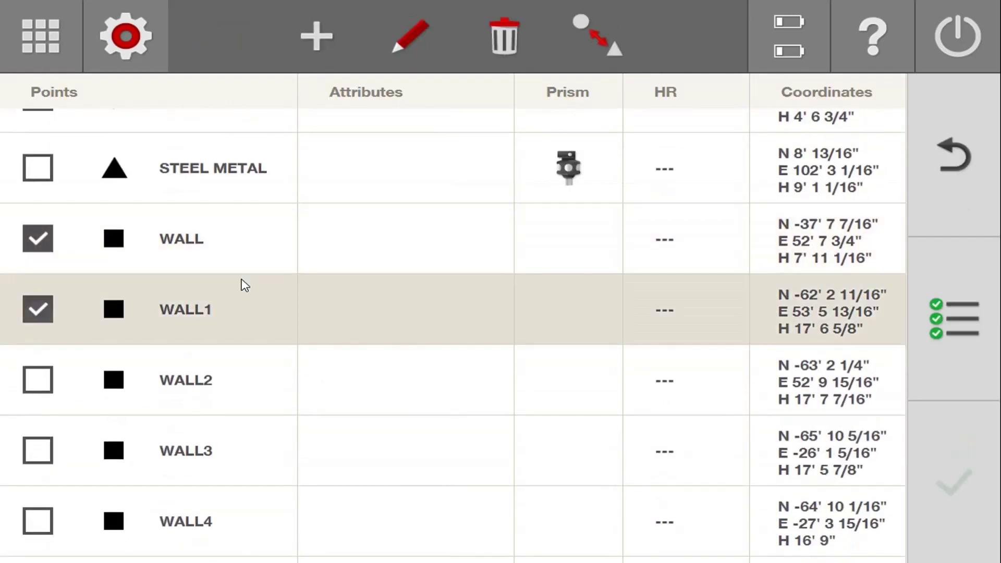
key(shift+Down)
key(shift+Down)
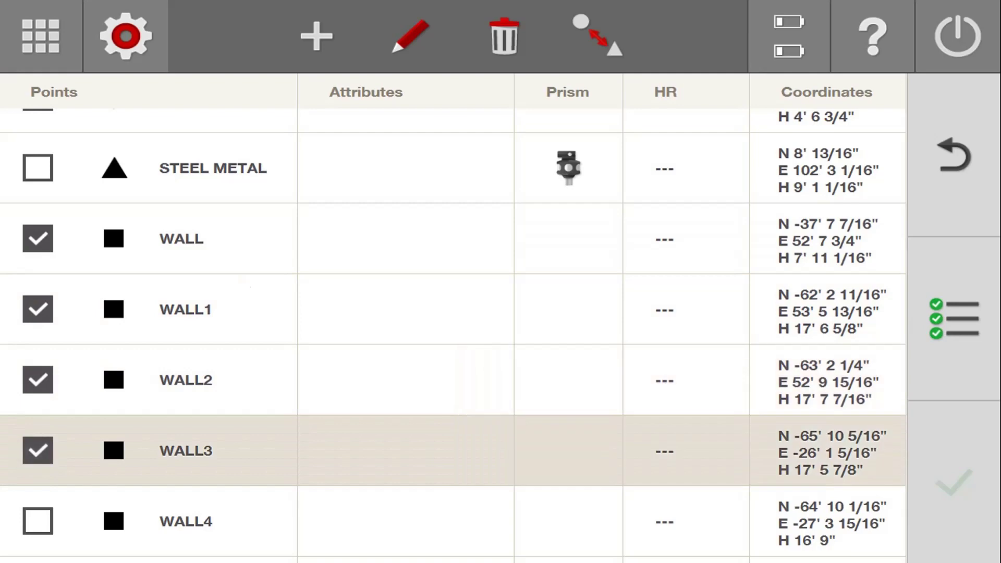
click(605, 42)
click(433, 336)
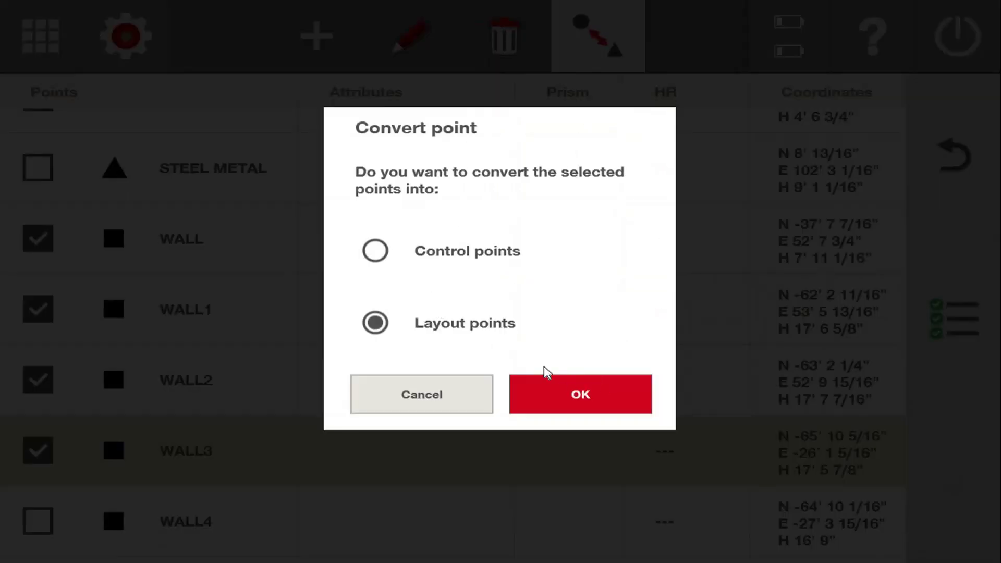
click(552, 382)
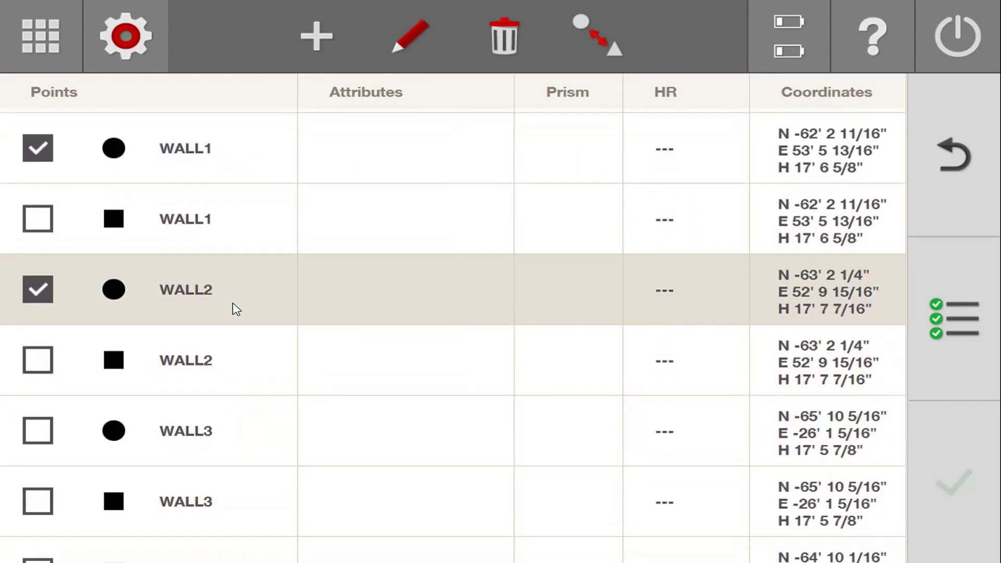
Edit the selected wall layout points together and set their height H to 0 ft.
click(414, 39)
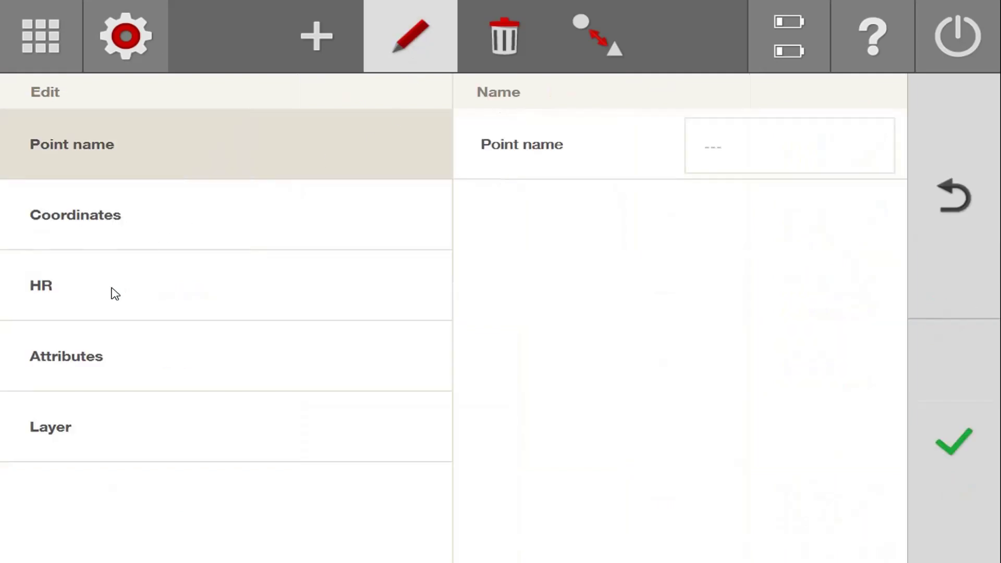
click(110, 223)
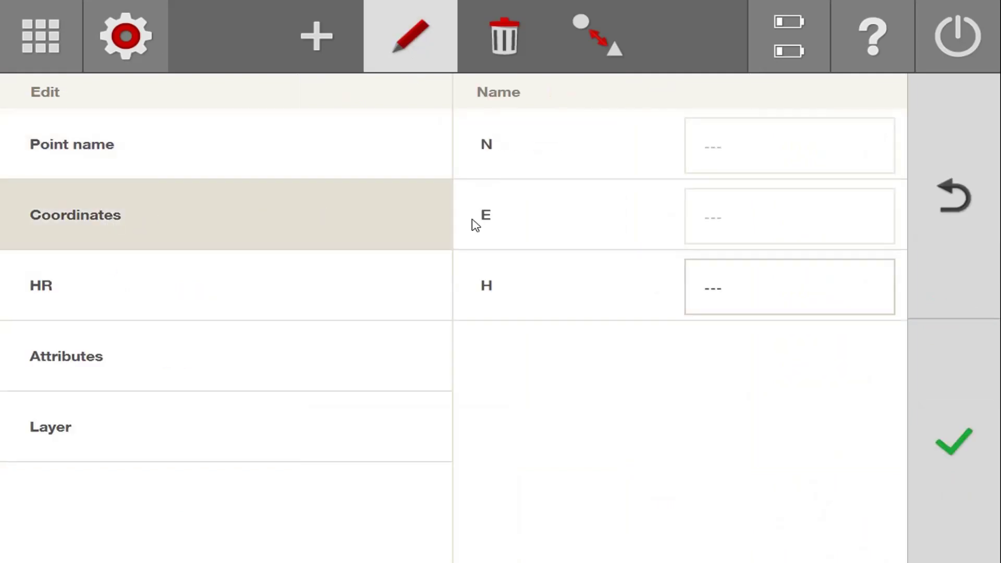
click(714, 289)
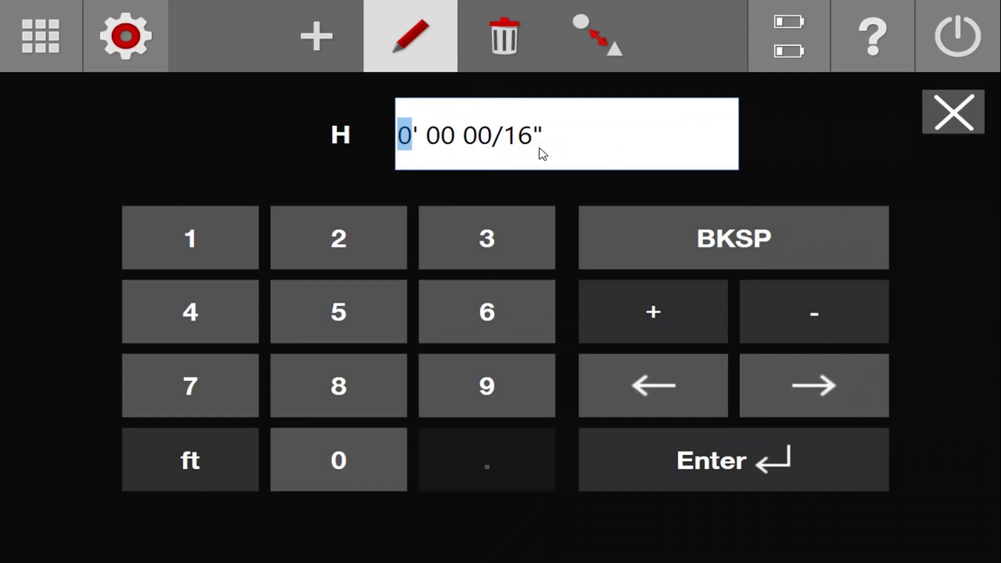
click(765, 462)
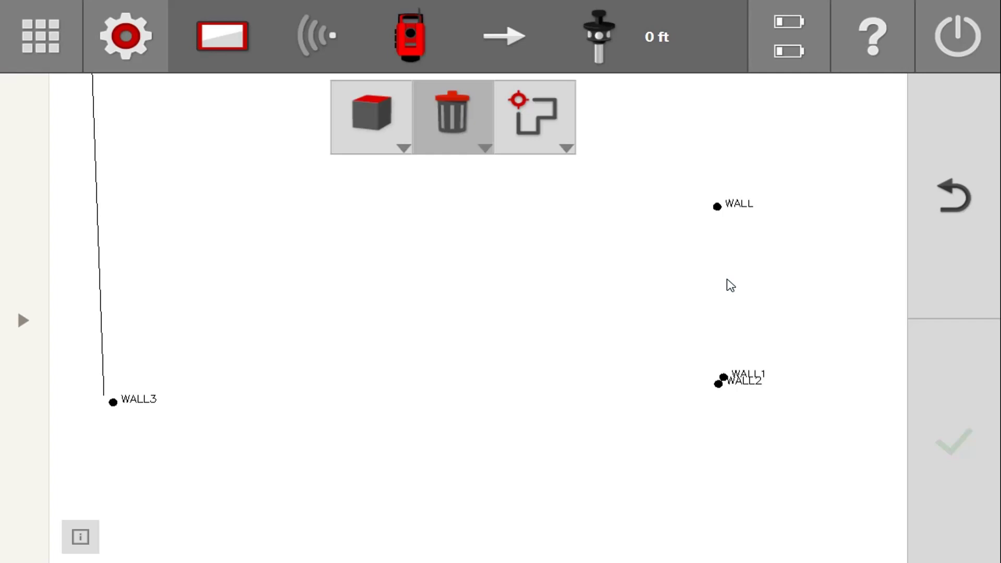
Draw lines from WALL to WALL1 and WALL2 to WALL3, and add their extended intersection as a layout point.
click(485, 148)
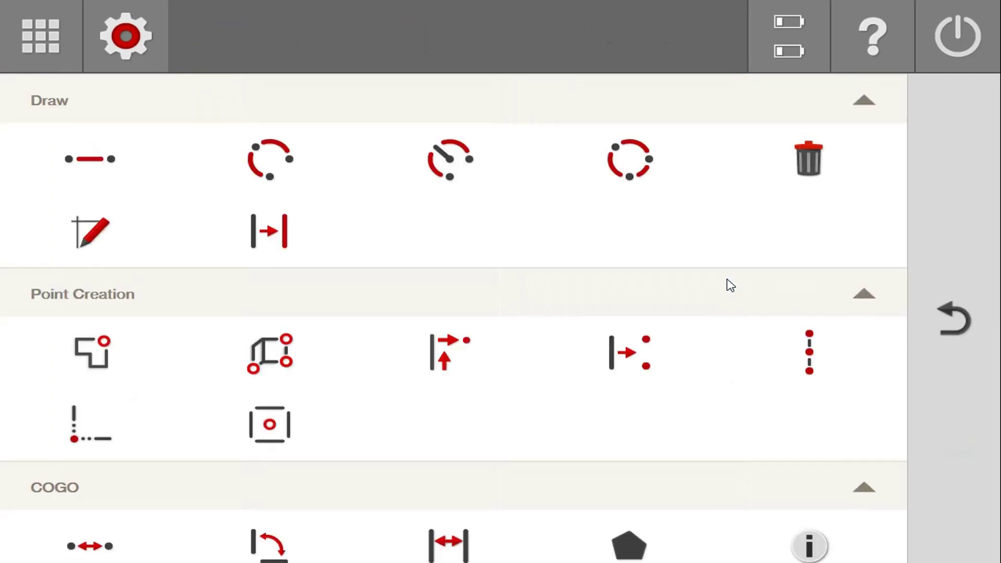
click(90, 156)
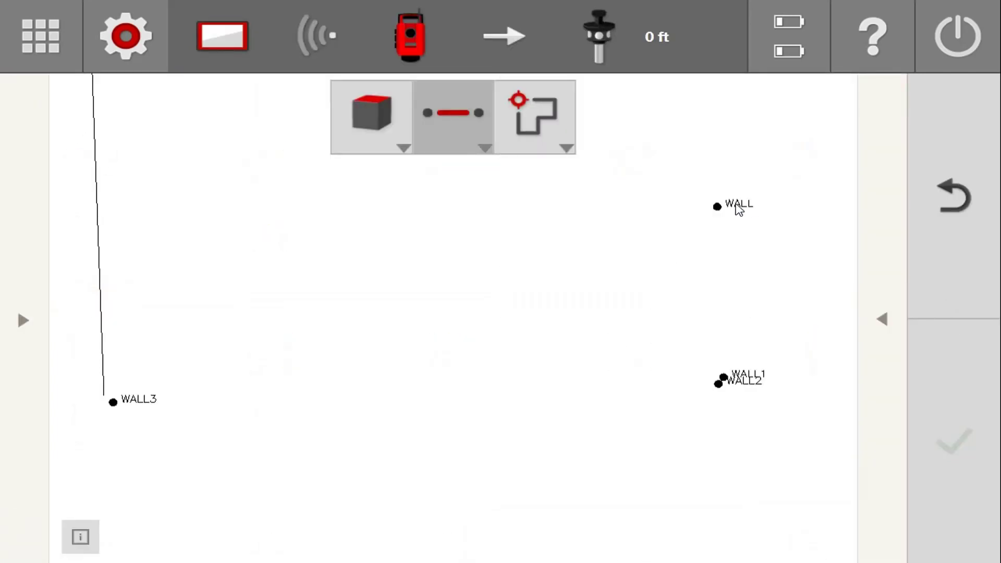
click(718, 207)
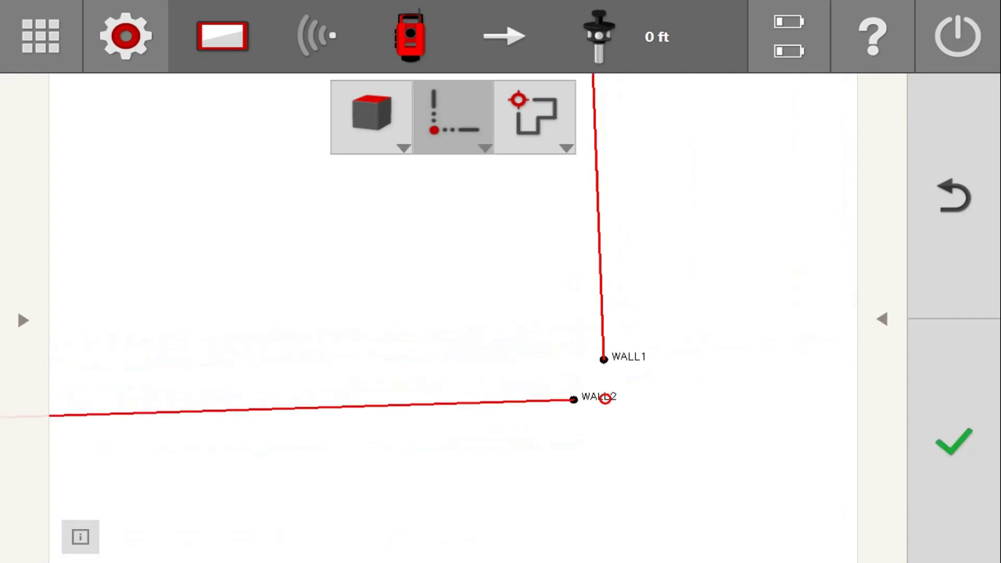
click(707, 451)
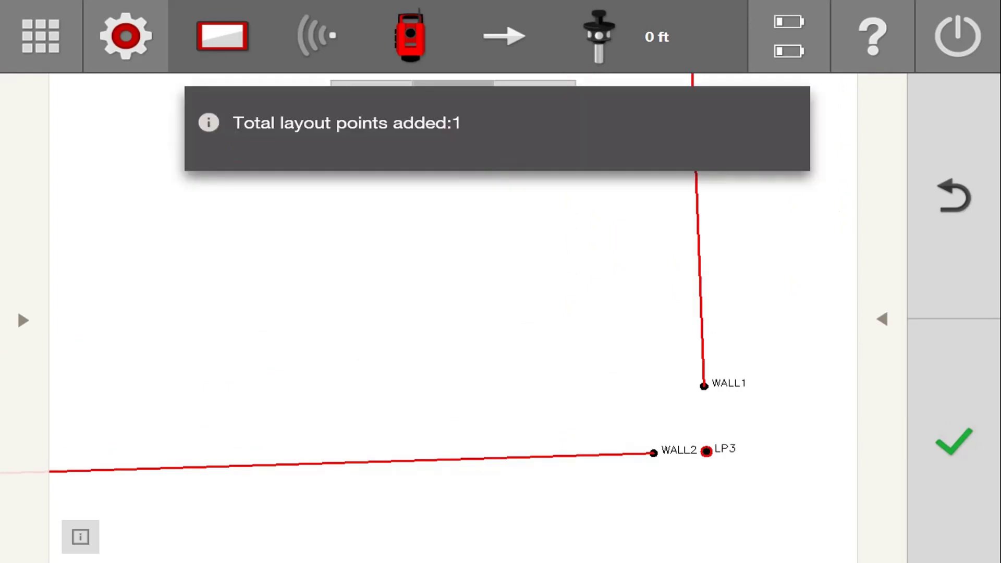
Check the new intersection point's coordinates in the list of layout points, and return to the drawing.
click(23, 321)
click(42, 308)
click(282, 320)
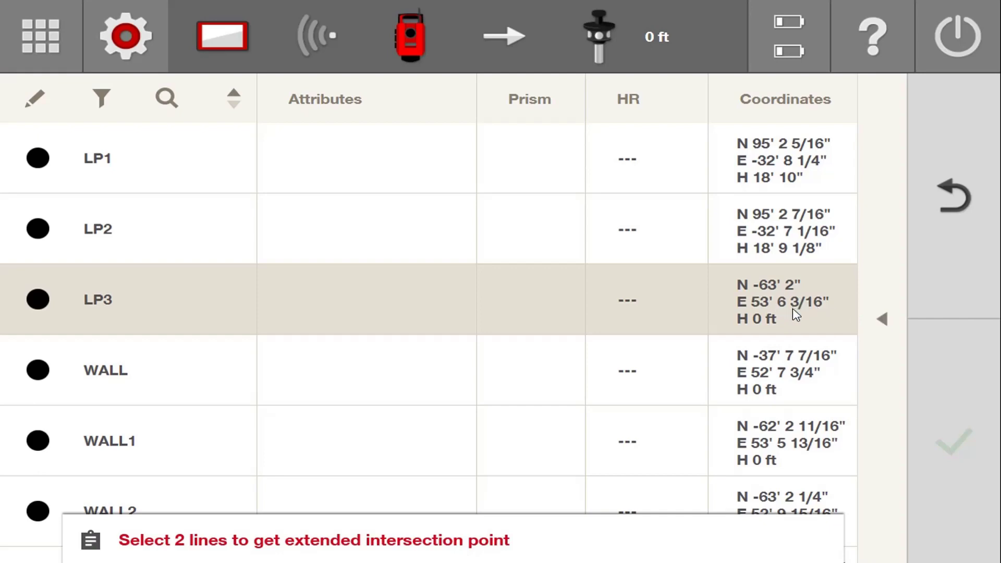
click(882, 318)
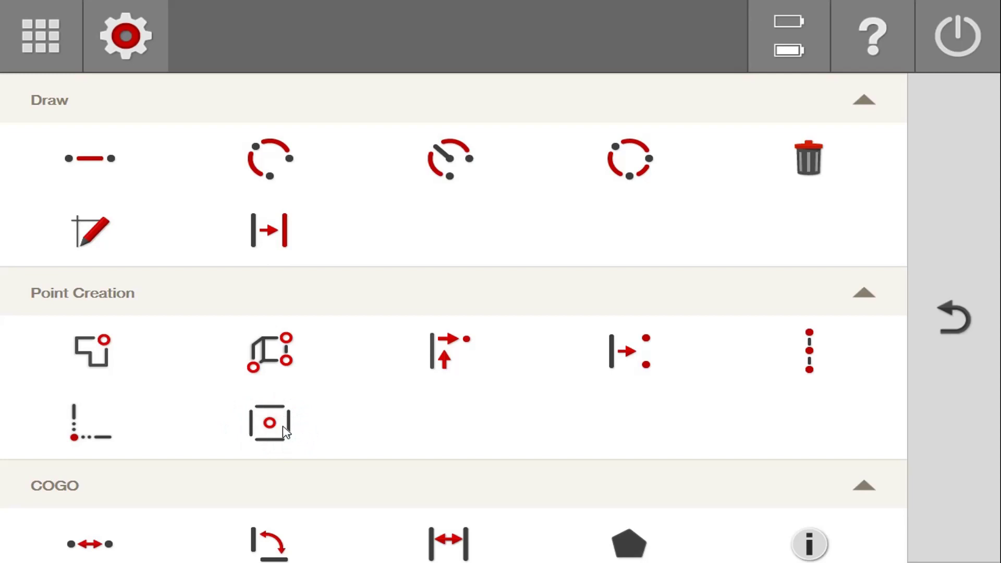
Get the center point of the Detail - 2 column base plate from its upper, left and right edges.
click(271, 433)
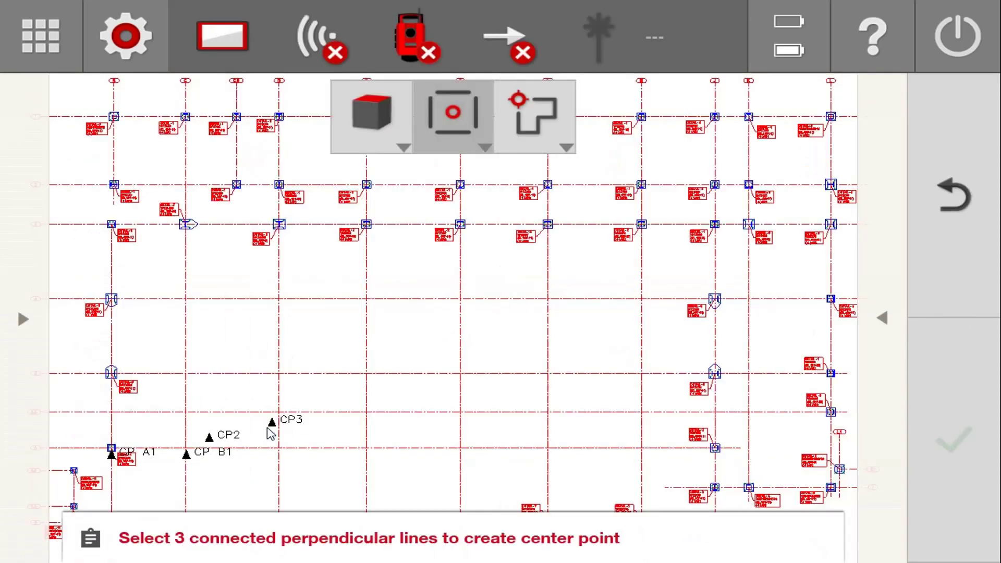
scroll(268, 431, up, 10)
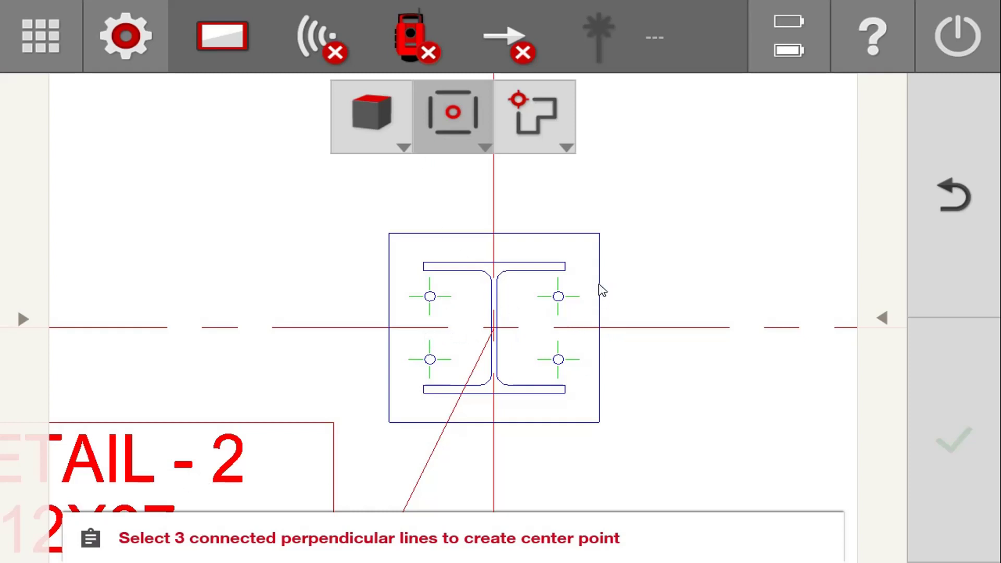
click(578, 234)
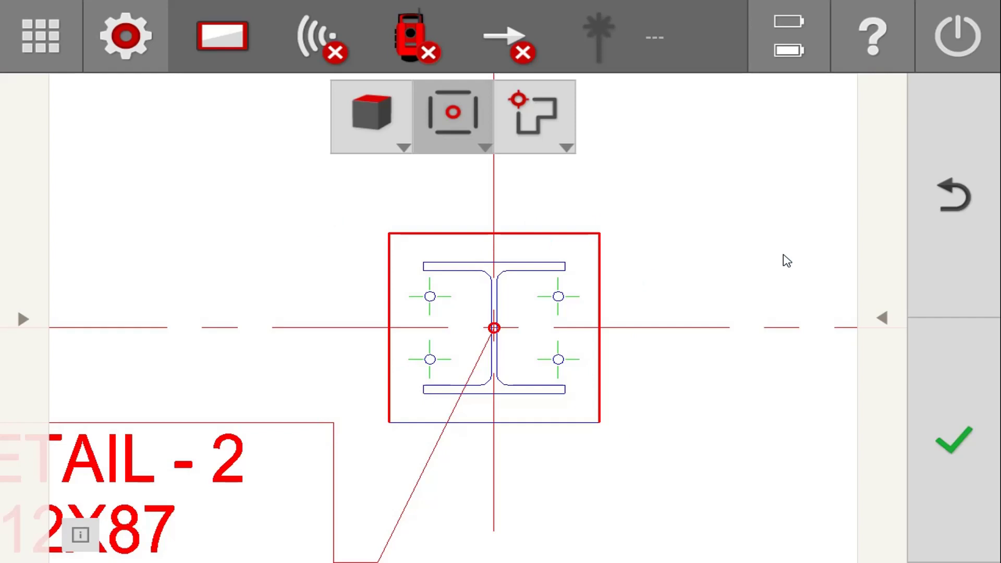
Measure the length of the building's outer upper wall line on the bathroom plan.
click(462, 120)
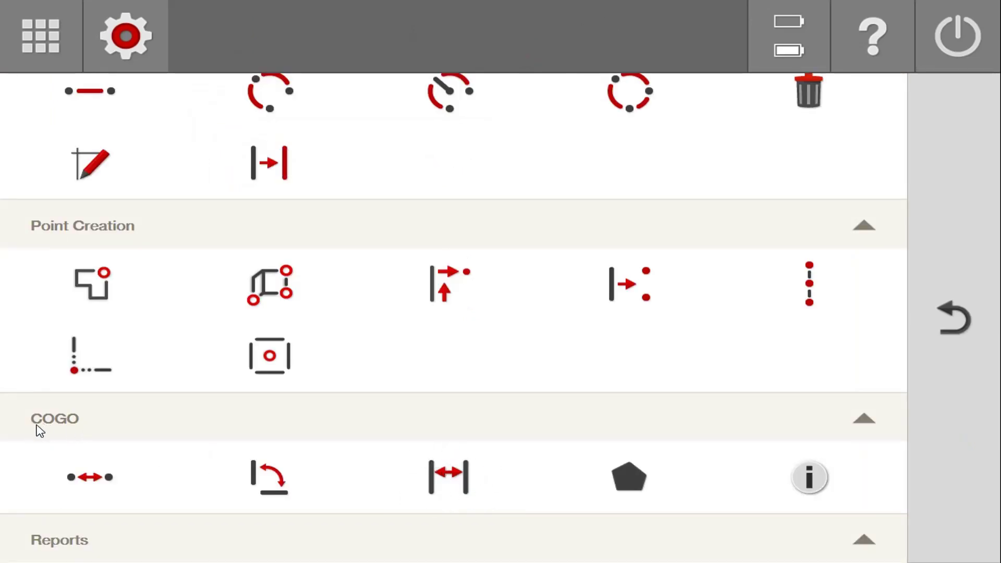
click(465, 484)
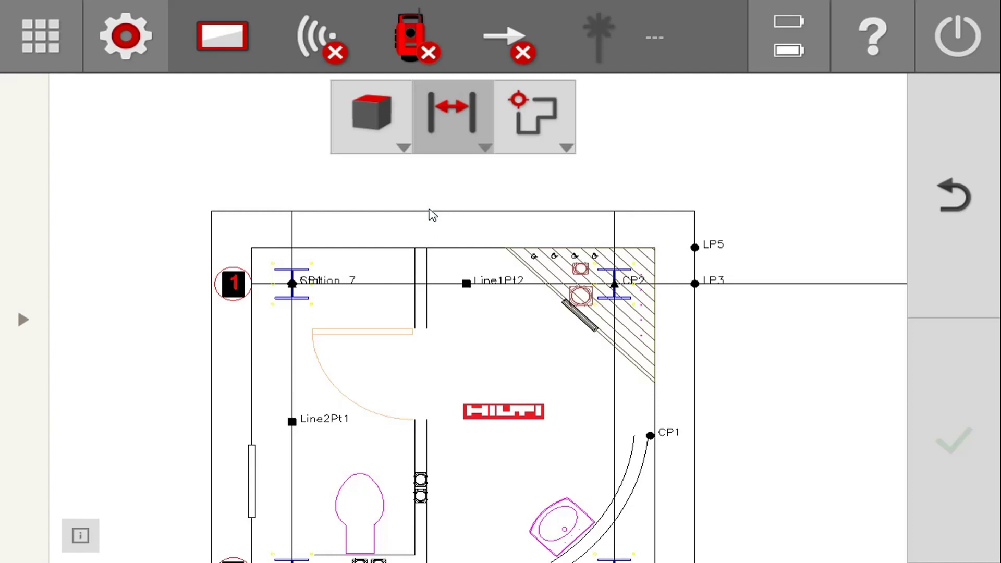
click(433, 212)
click(963, 443)
Measure the lengths of grid line B, the inner and outer right wall lines and the sink's edge together.
drag(615, 413, 639, 310)
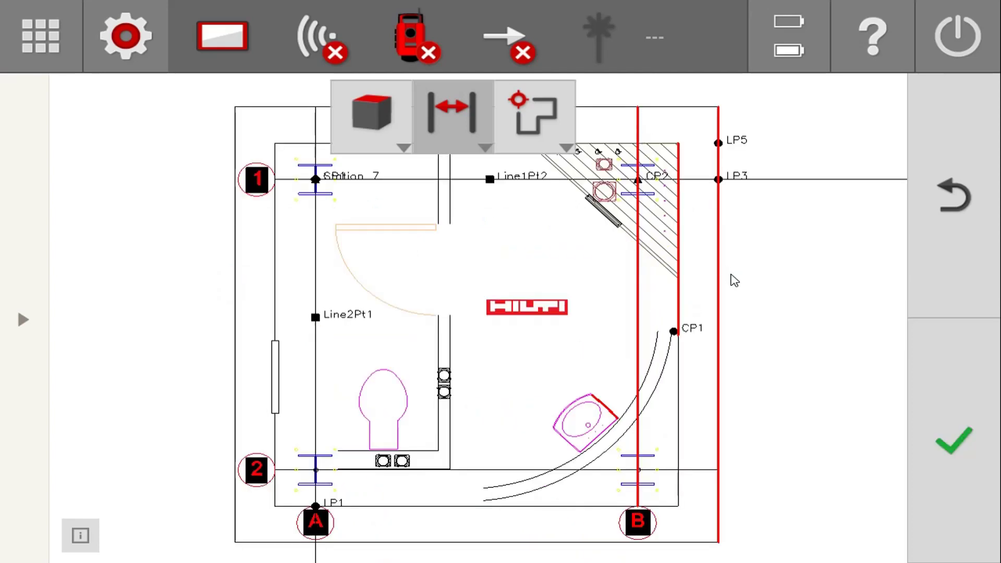
click(969, 445)
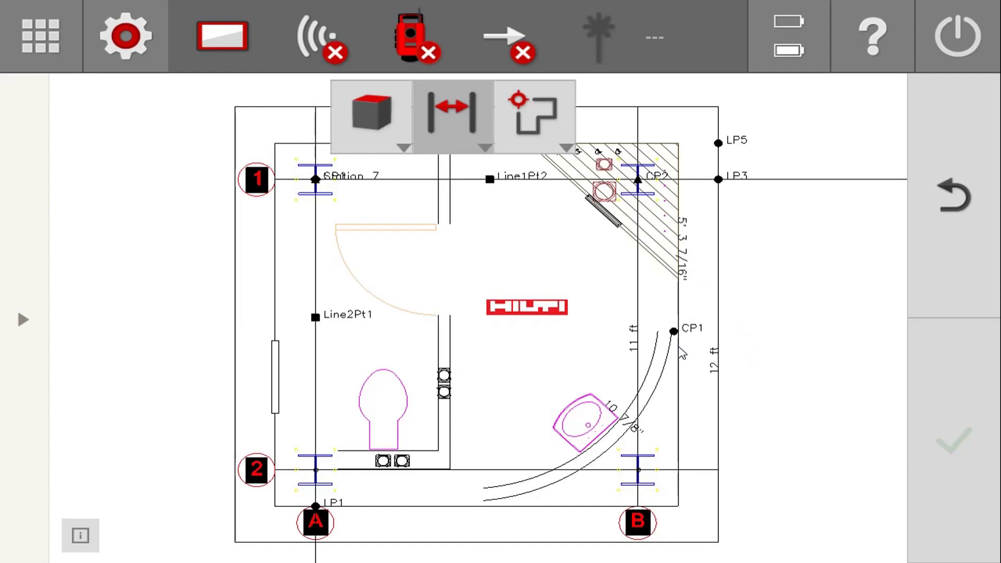
drag(682, 355, 685, 417)
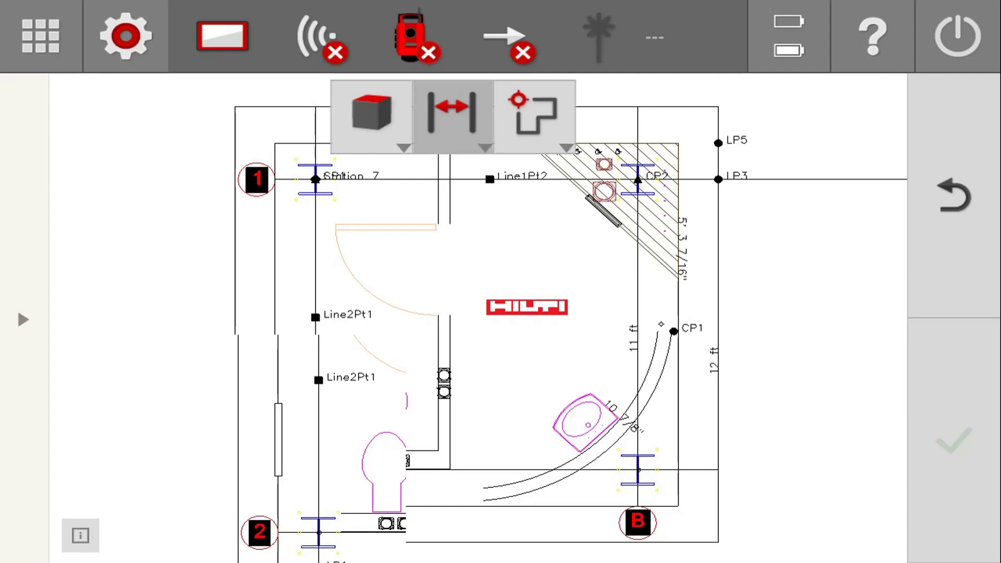
drag(415, 182, 414, 272)
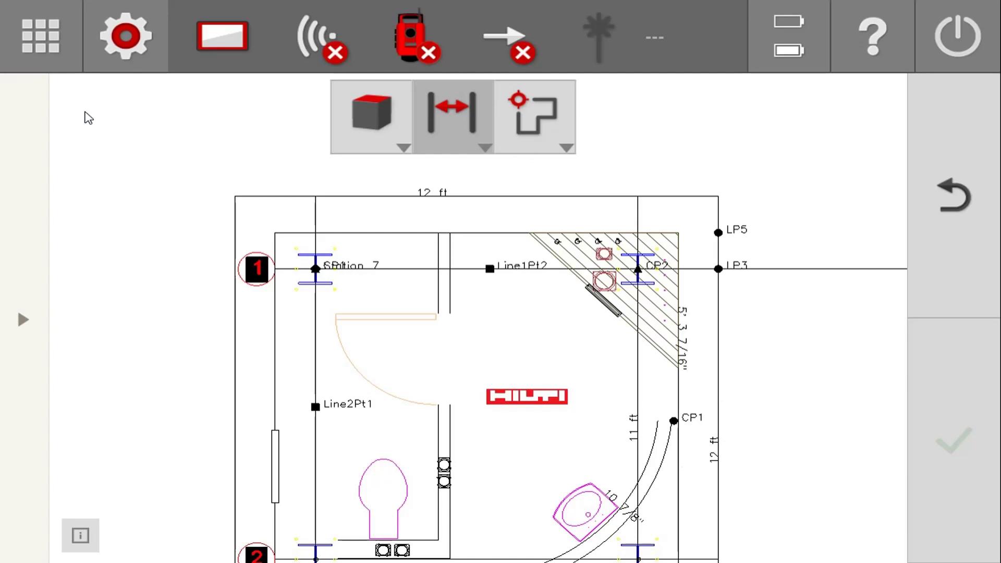
Open the screen and view settings, and display the 3D building model with solid shading.
click(136, 52)
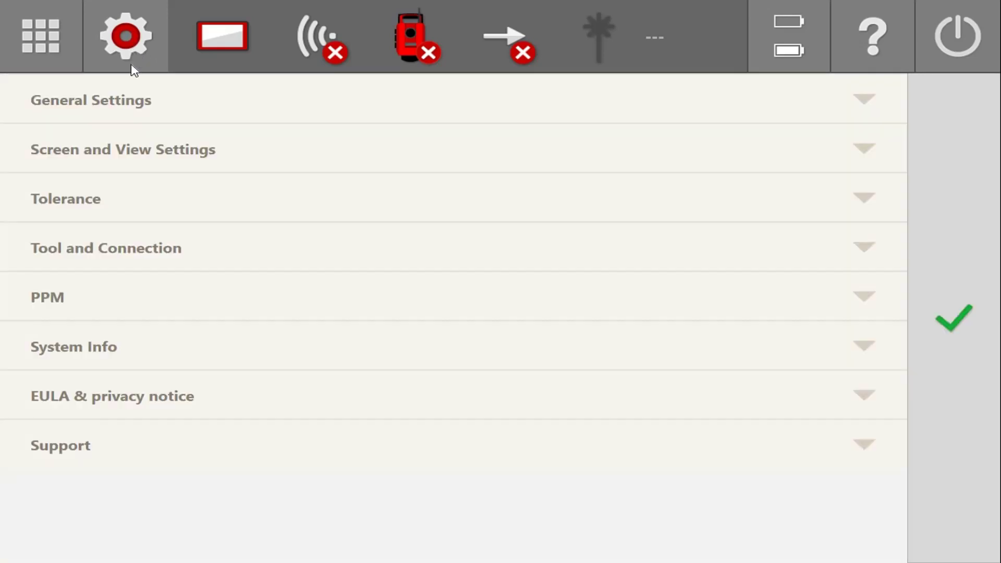
click(236, 156)
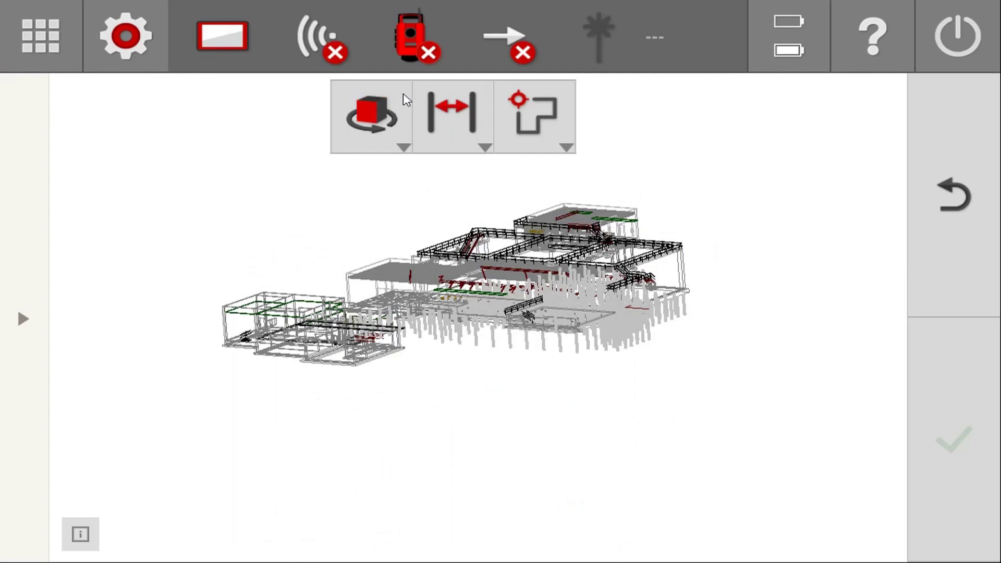
click(401, 142)
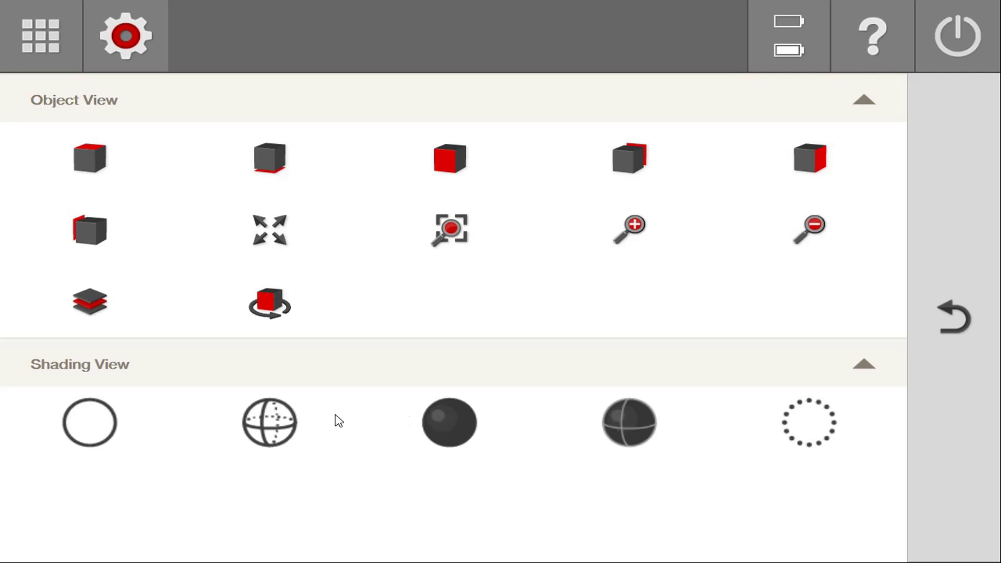
click(450, 423)
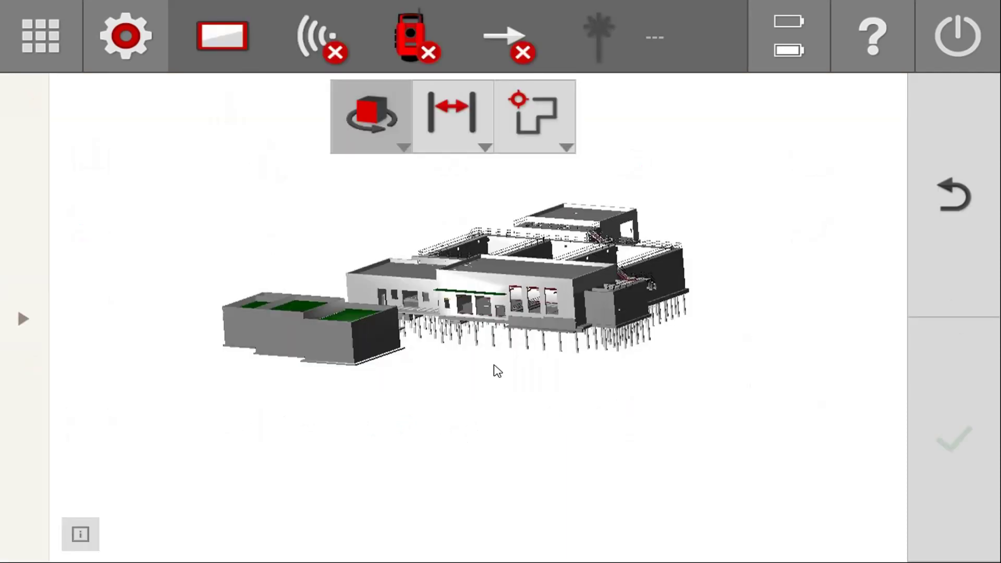